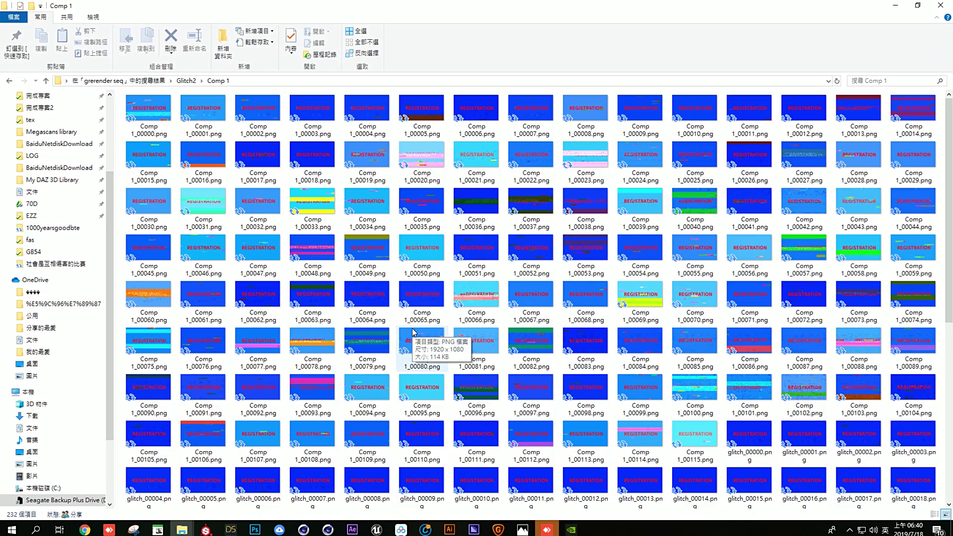
Check the size of the Comp 1 PNG glitch sequence thumbnails in File Explorer
mouse_move(171, 131)
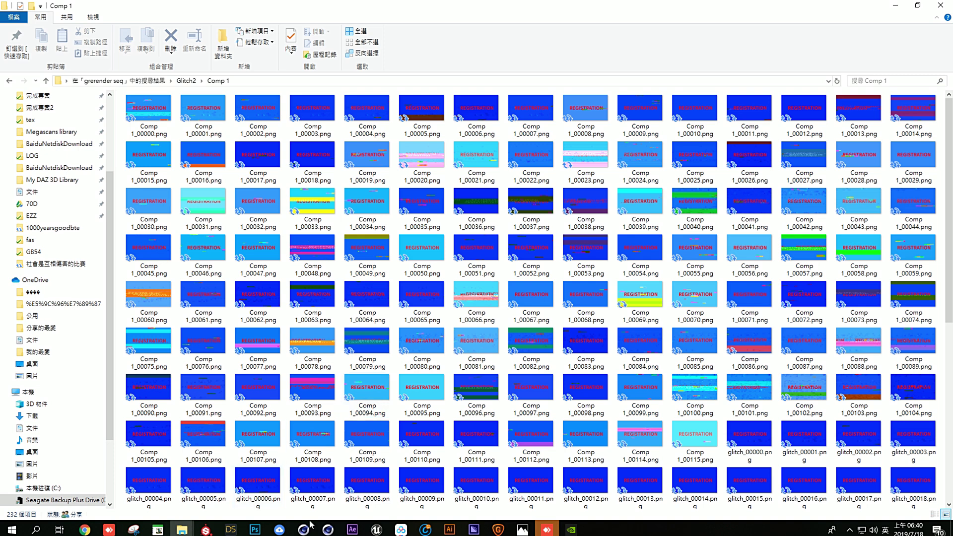
Load a C4doctane ImageTexture into the OctMix emission Texture slot
mouse_move(304, 529)
click(272, 491)
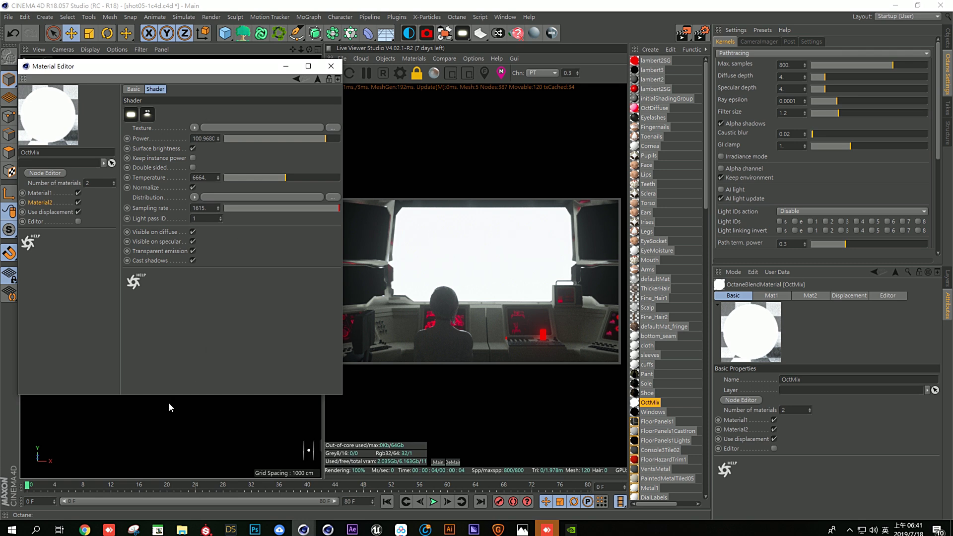
click(195, 128)
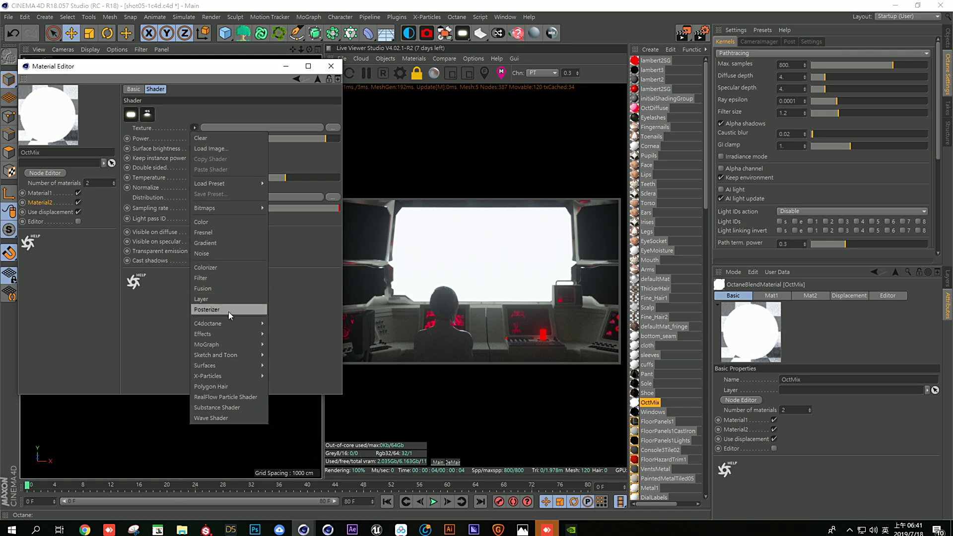
mouse_move(231, 321)
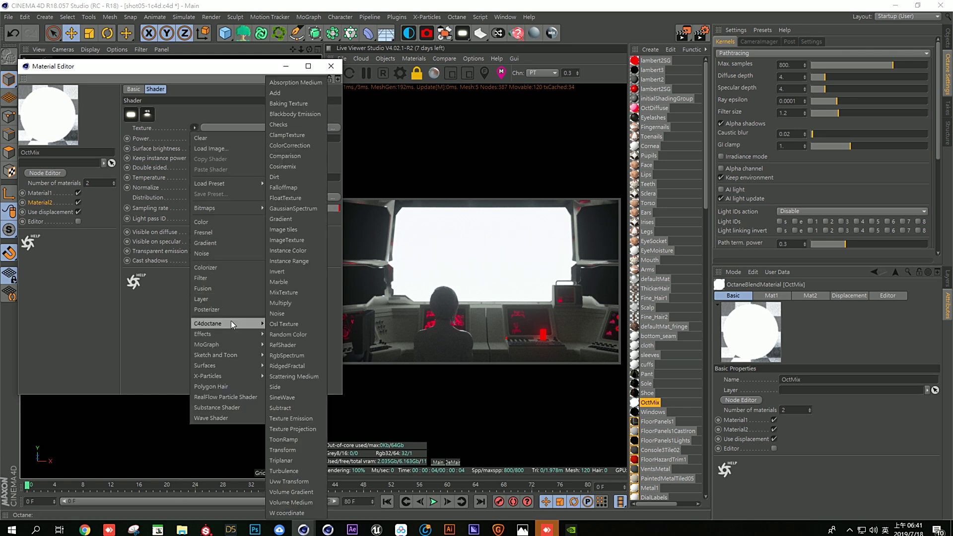
click(303, 241)
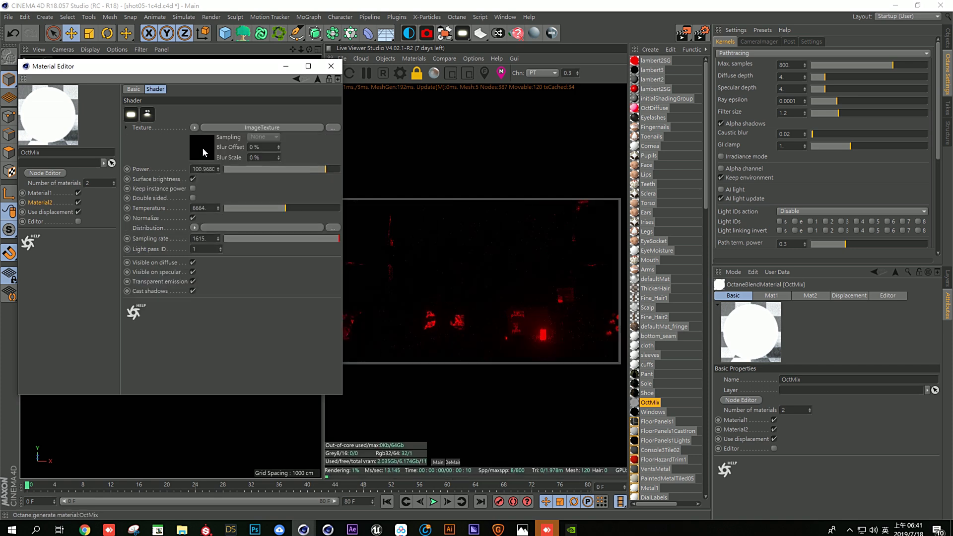
Clear the emission Texture slot again and switch to the Comp 1 folder window
click(195, 130)
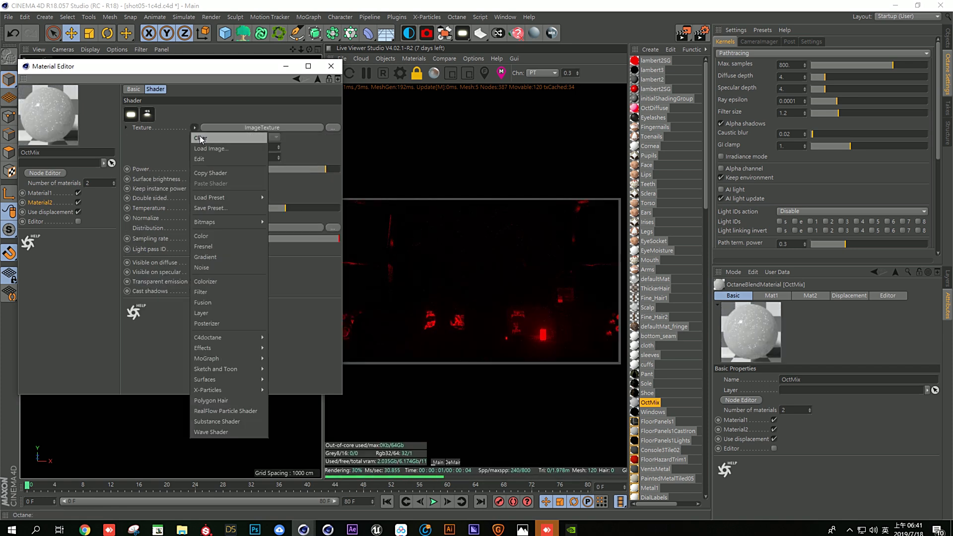
click(199, 135)
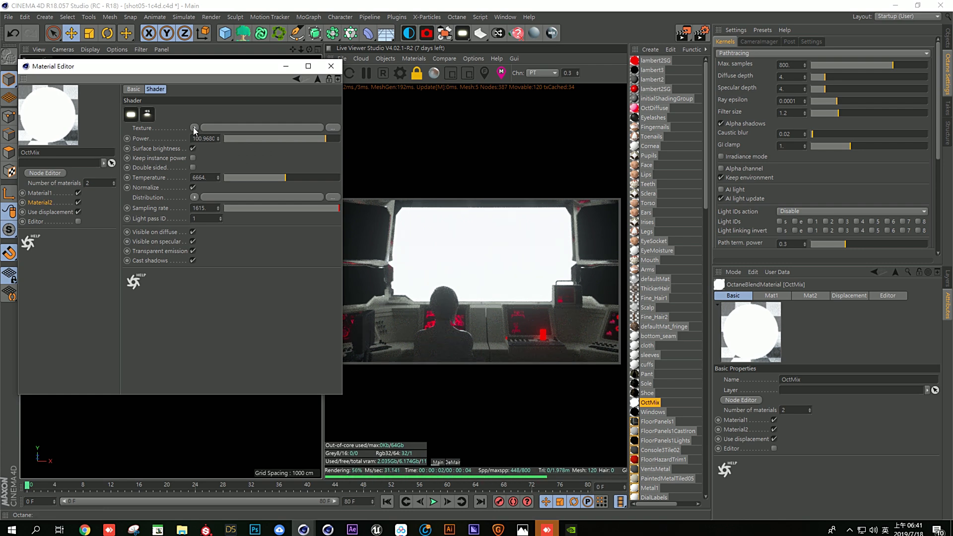
click(193, 128)
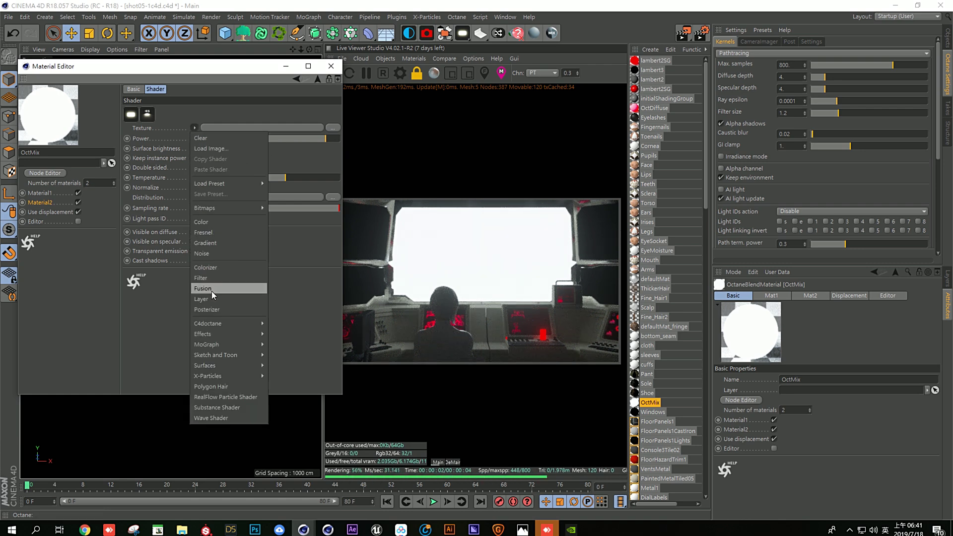
mouse_move(228, 320)
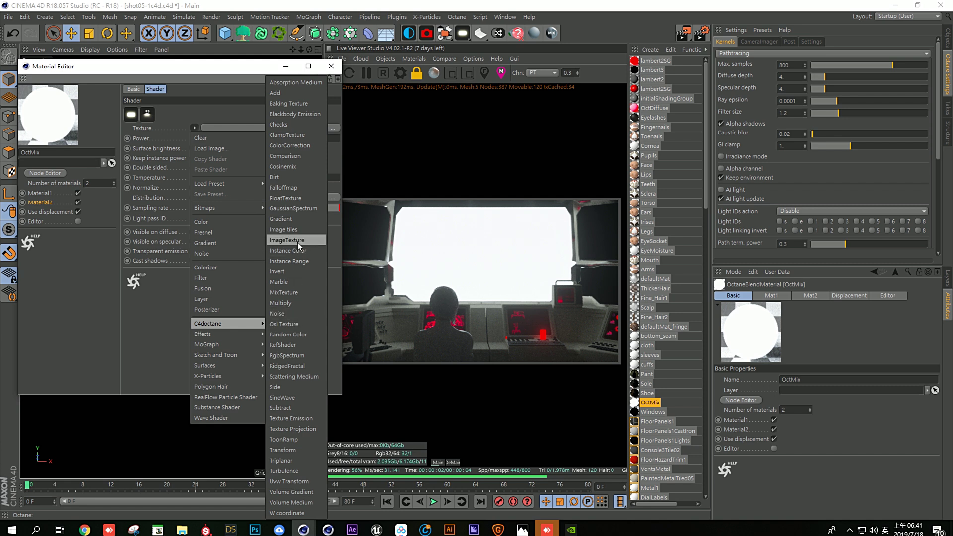
key(Escape)
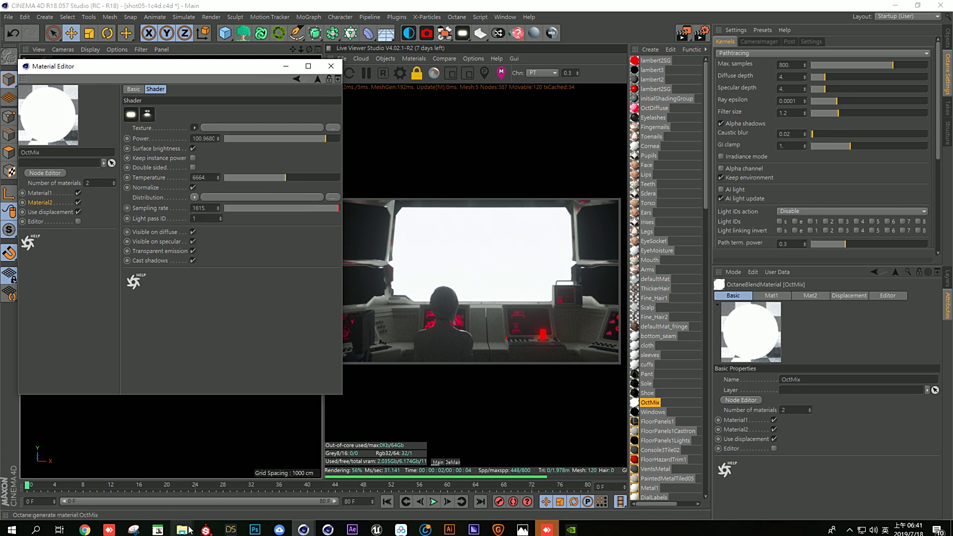
click(151, 501)
Select only Comp 1_00000.png in the Comp 1 folder and start dragging it
click(149, 114)
scroll(524, 269, down, 5)
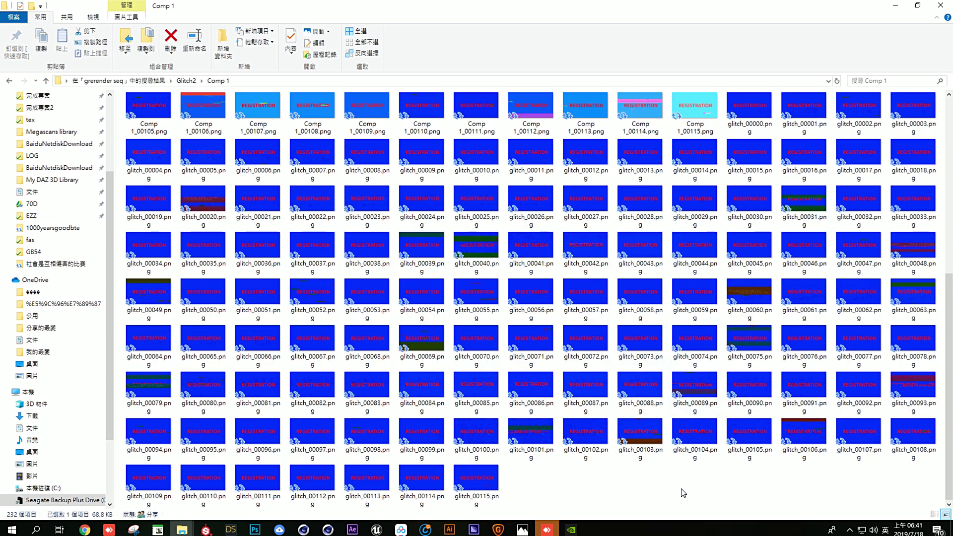
drag(899, 489, 161, 110)
click(161, 110)
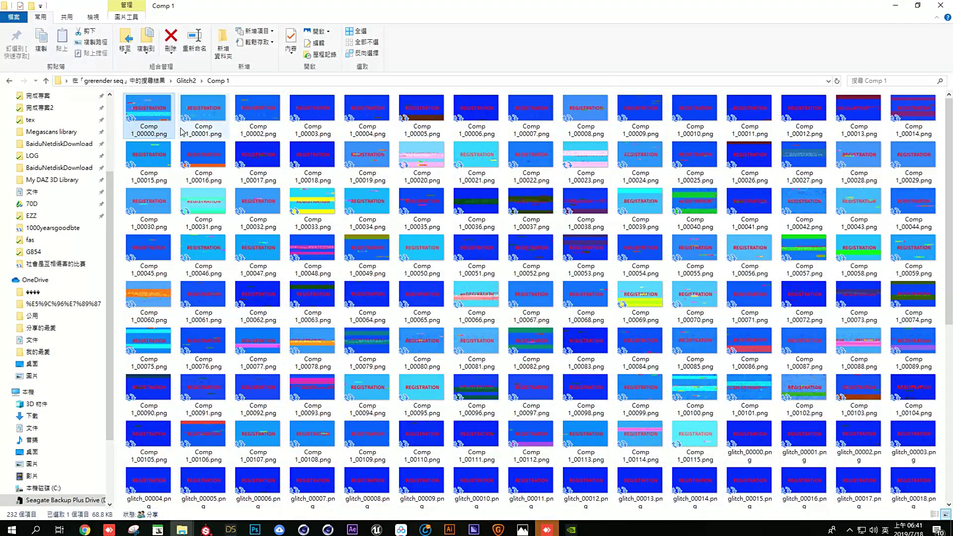
scroll(824, 493, down, 5)
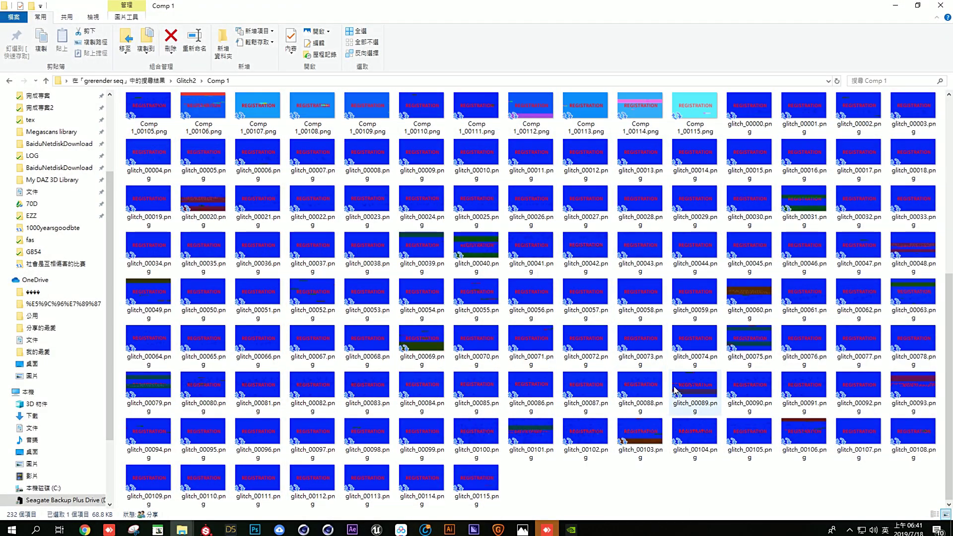
scroll(824, 493, up, 5)
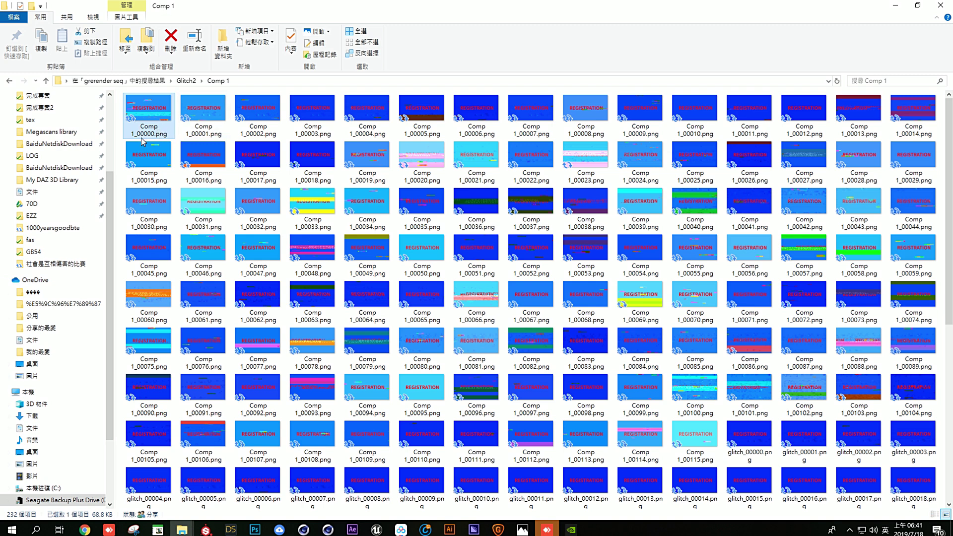
scroll(368, 298, down, 5)
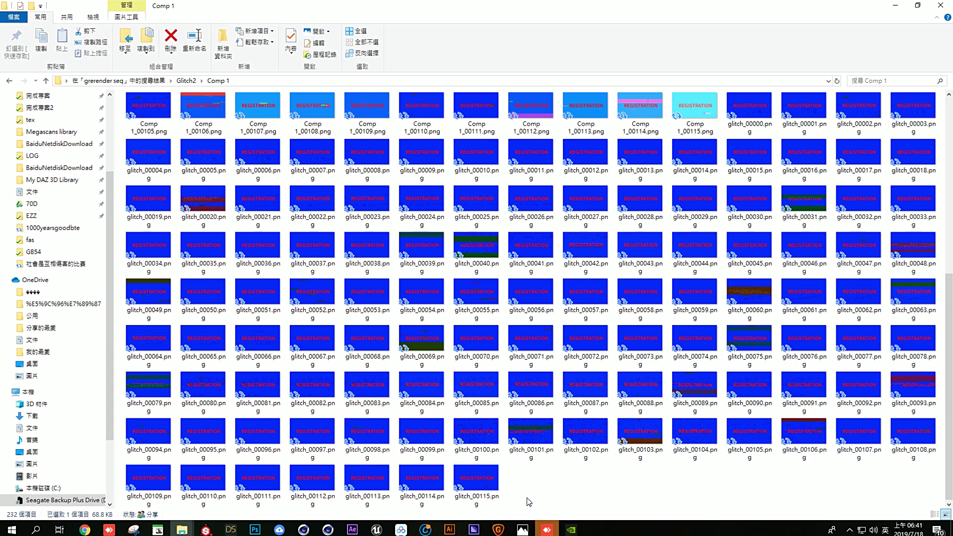
scroll(523, 470, up, 5)
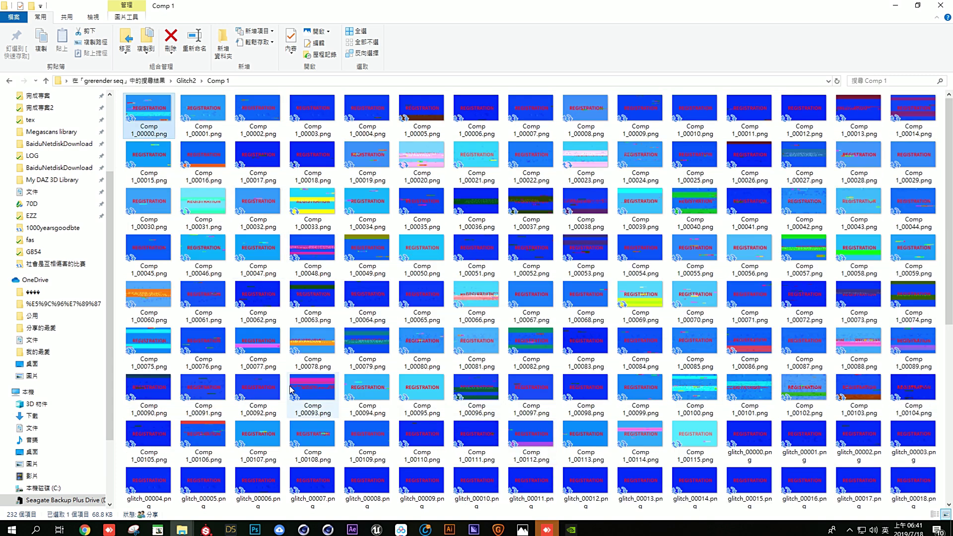
drag(288, 393, 199, 139)
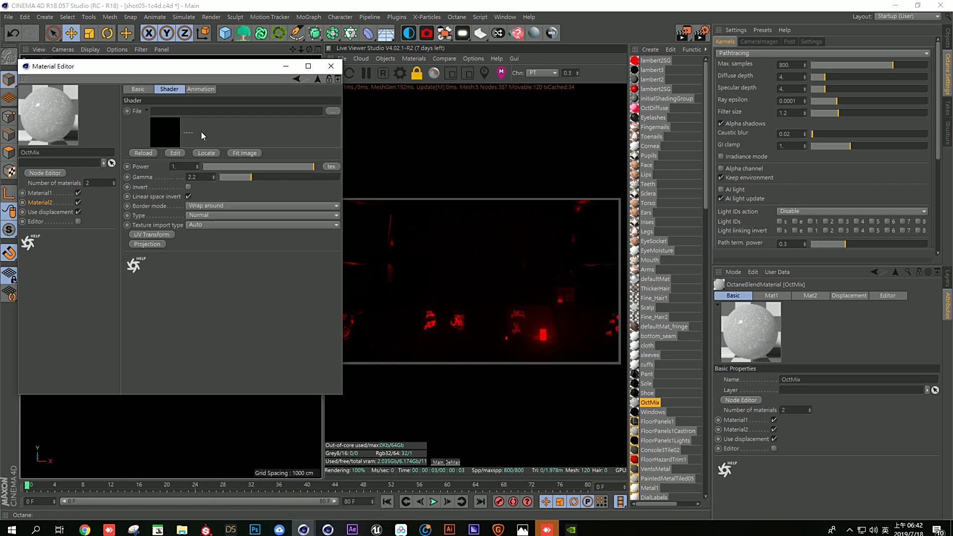
Drop Comp 1_00000.png onto the ImageTexture File field, choosing No to copying the file
click(182, 529)
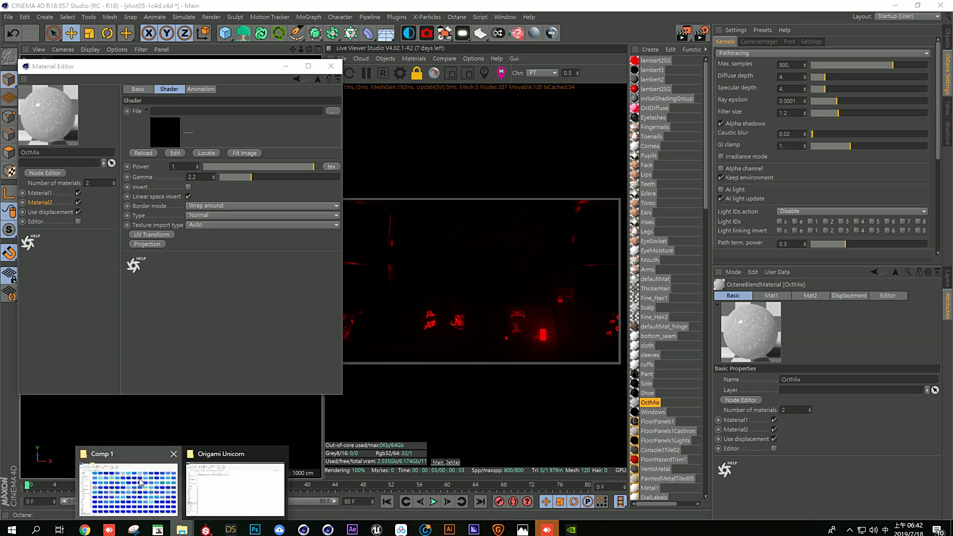
click(141, 482)
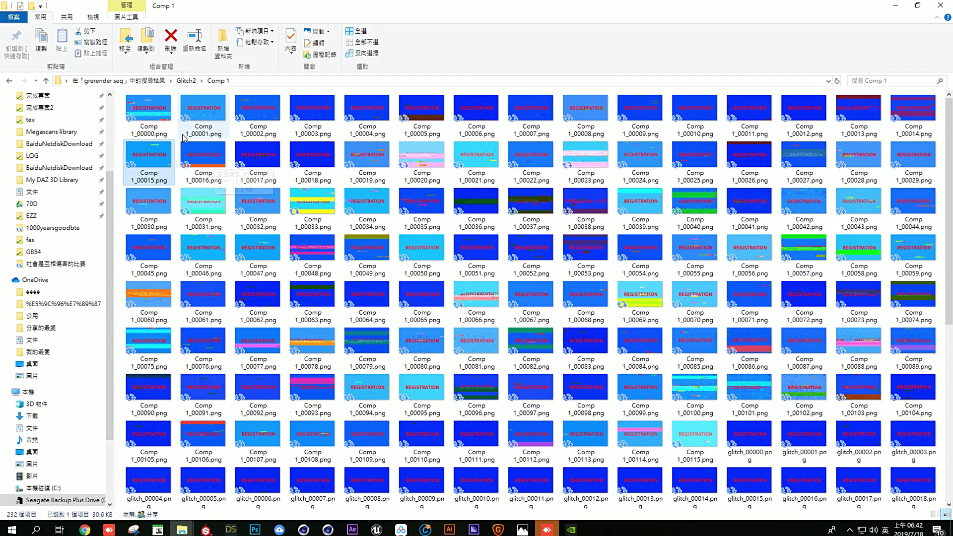
drag(151, 117, 204, 134)
key(alt+Tab)
click(521, 304)
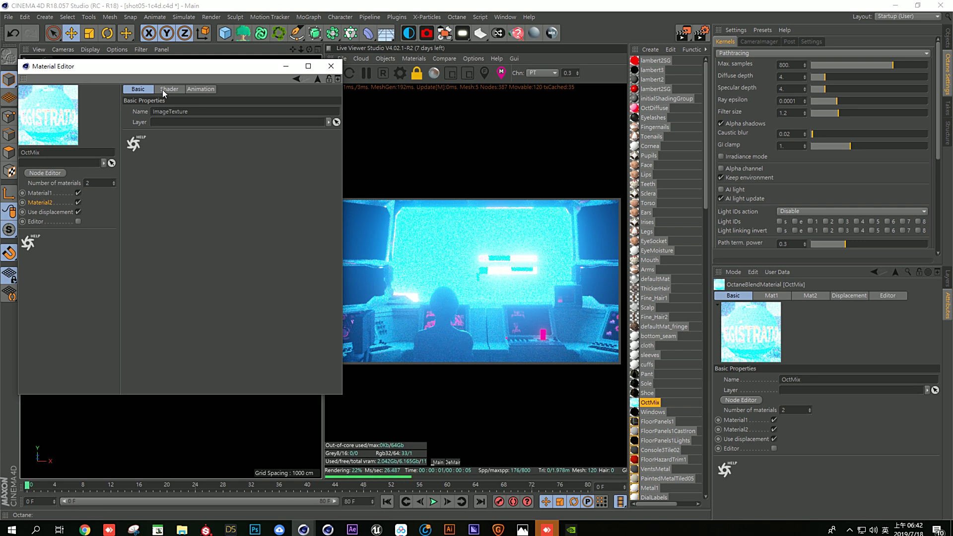
click(162, 90)
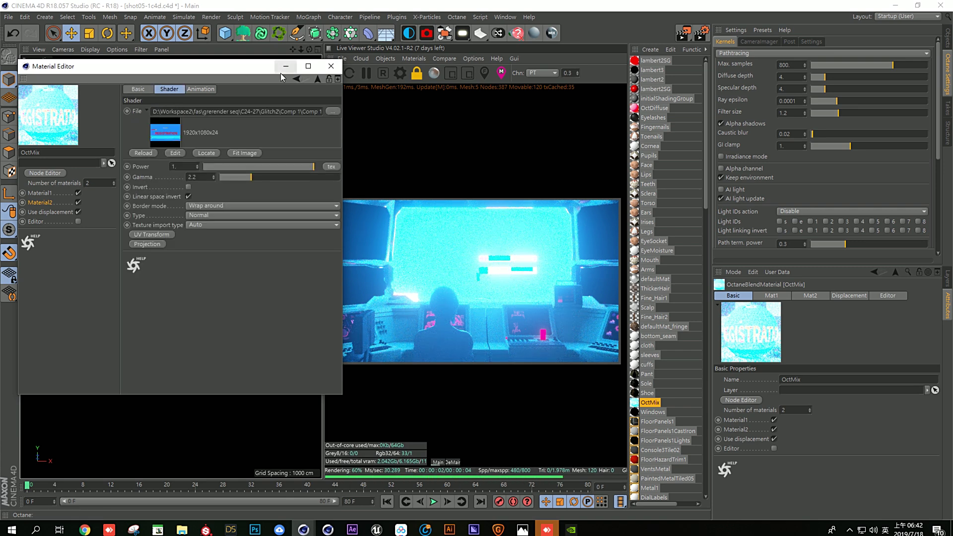
Lower the Windows emission Power to 19.23298, then step four frames ahead and back to check the texture
click(316, 79)
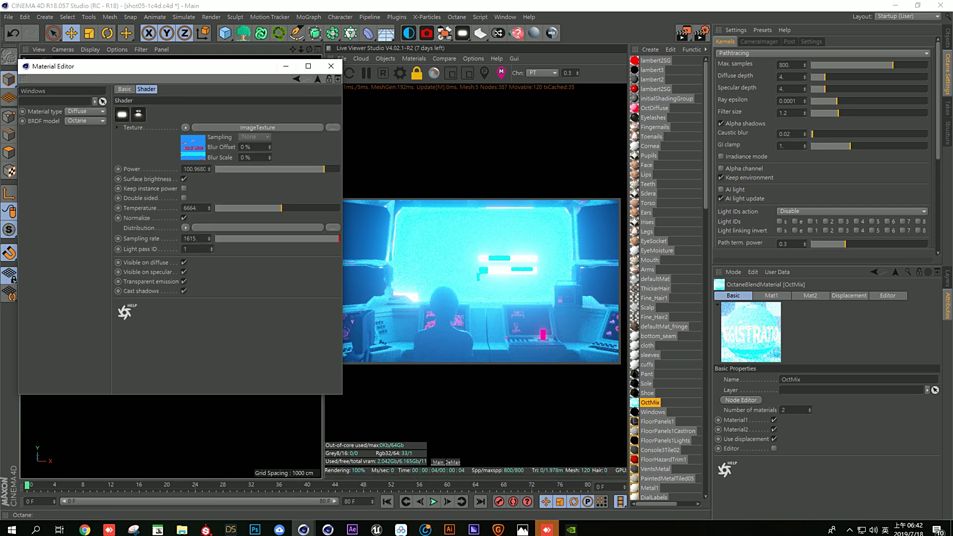
click(311, 171)
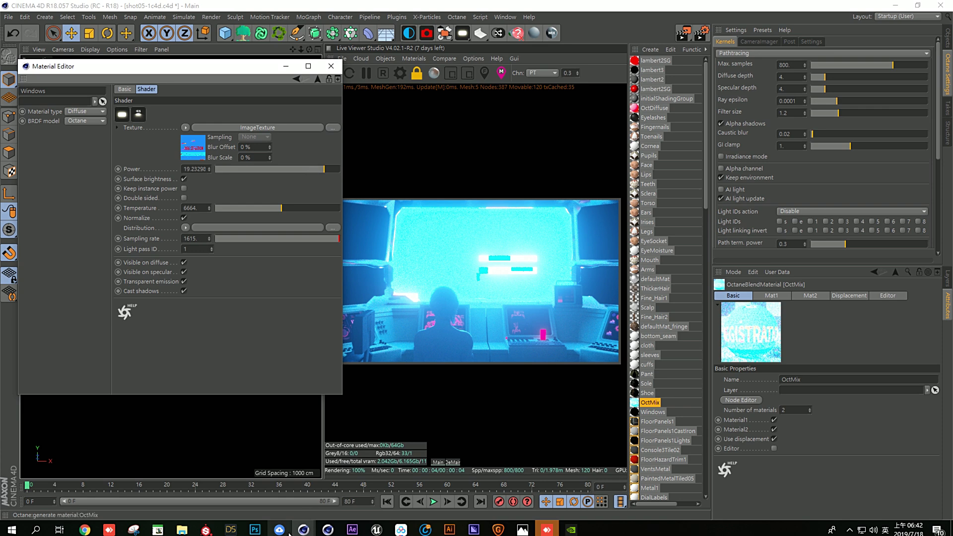
click(450, 501)
click(449, 502)
click(449, 501)
click(449, 501)
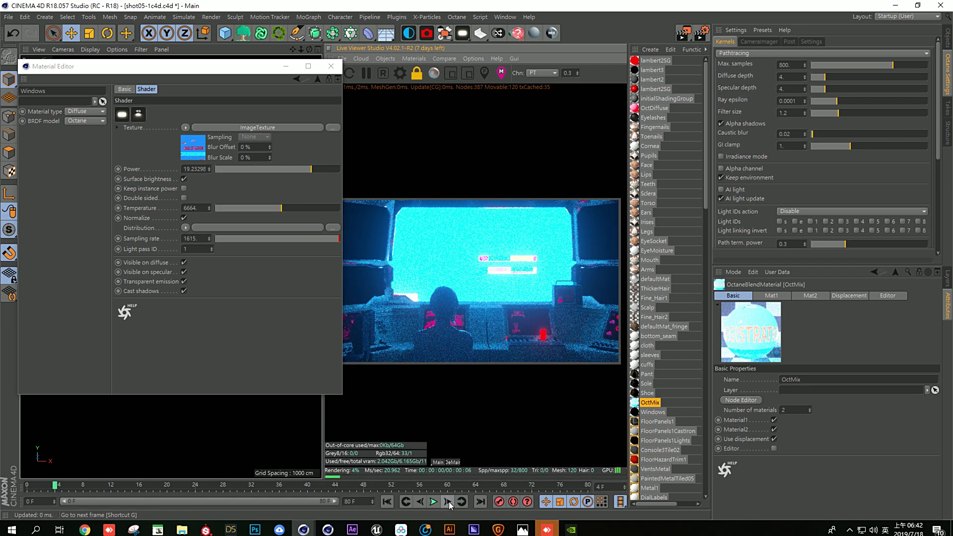
click(449, 501)
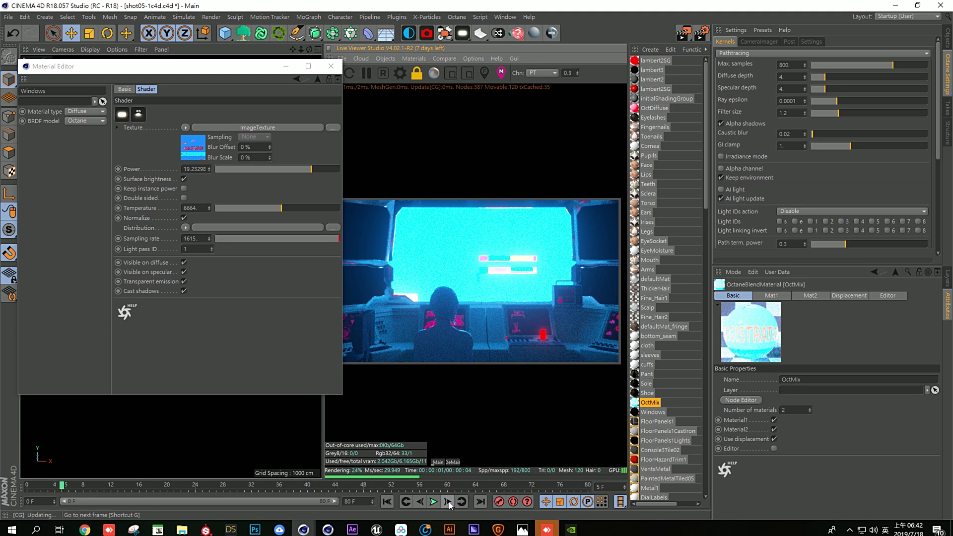
click(383, 502)
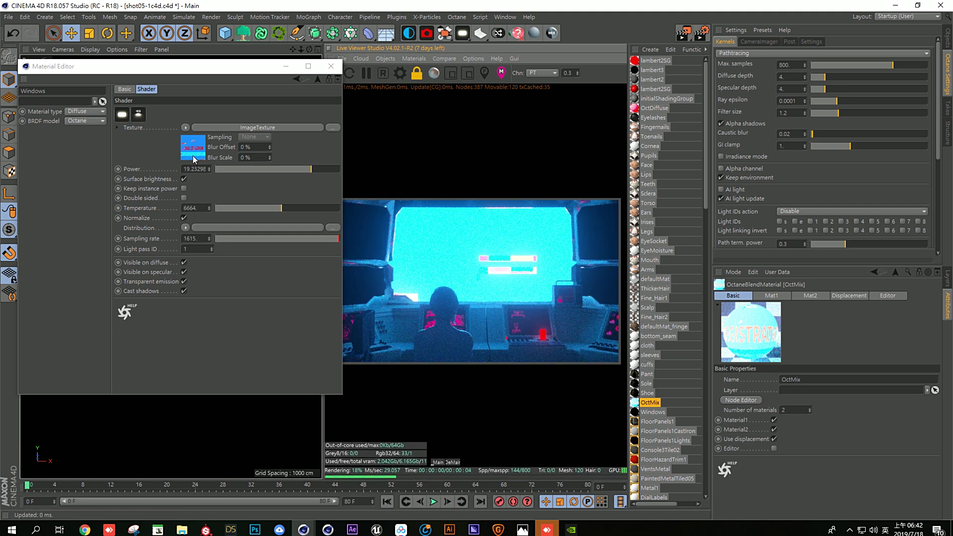
click(194, 152)
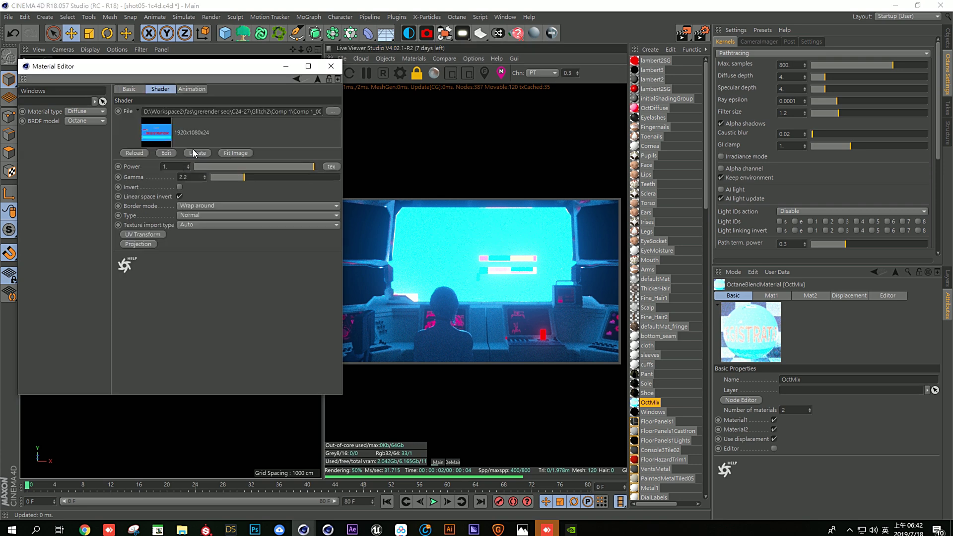
Set the ImageTexture Movie End Frame to 115, the last Comp 1 frame number
click(187, 89)
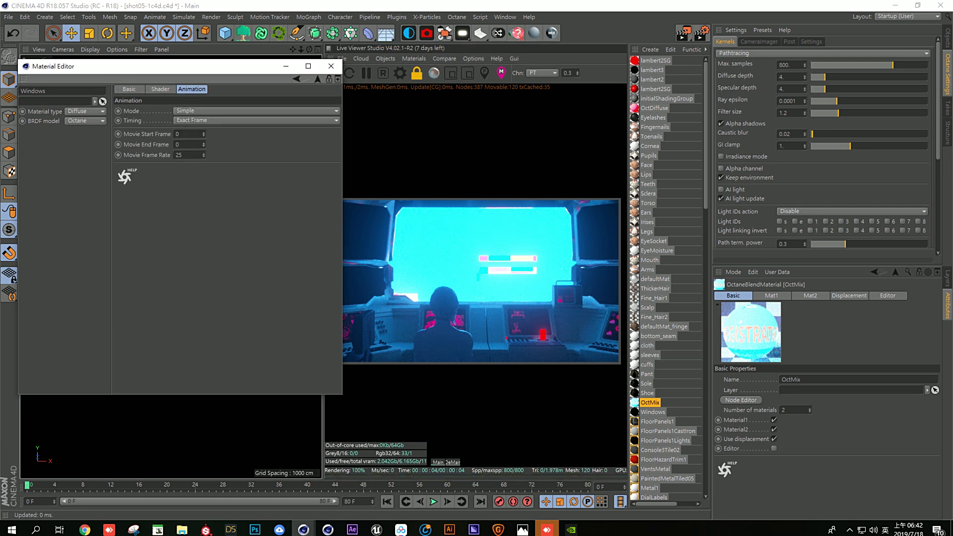
click(182, 530)
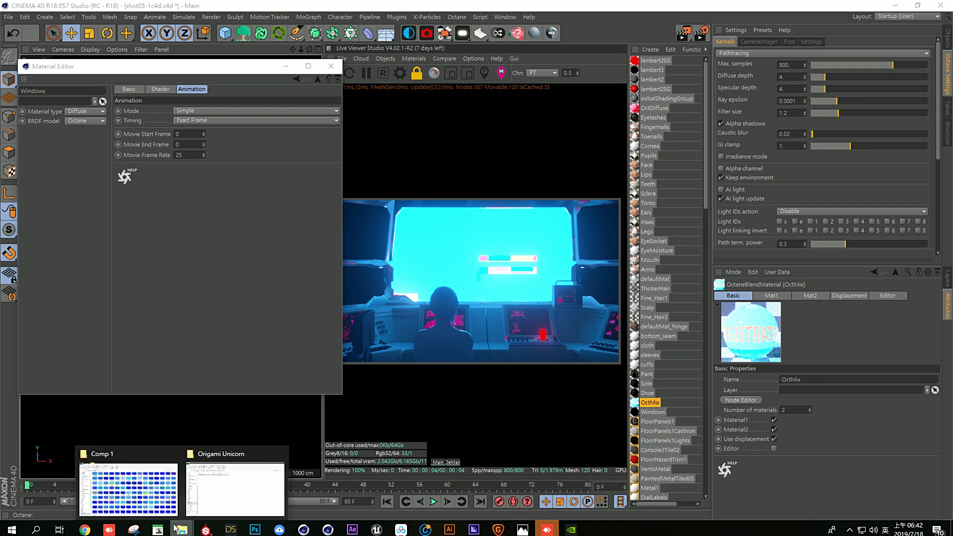
click(134, 493)
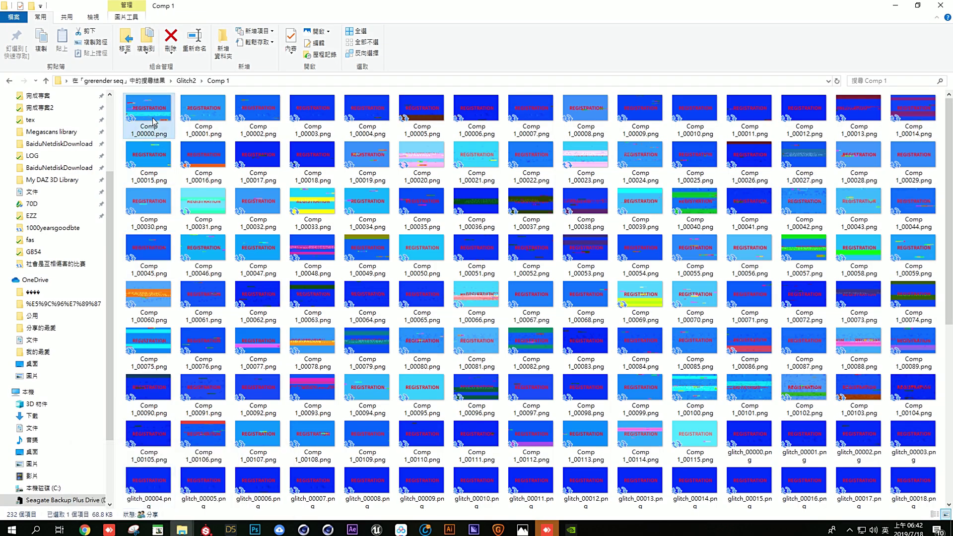
scroll(402, 471, down, 5)
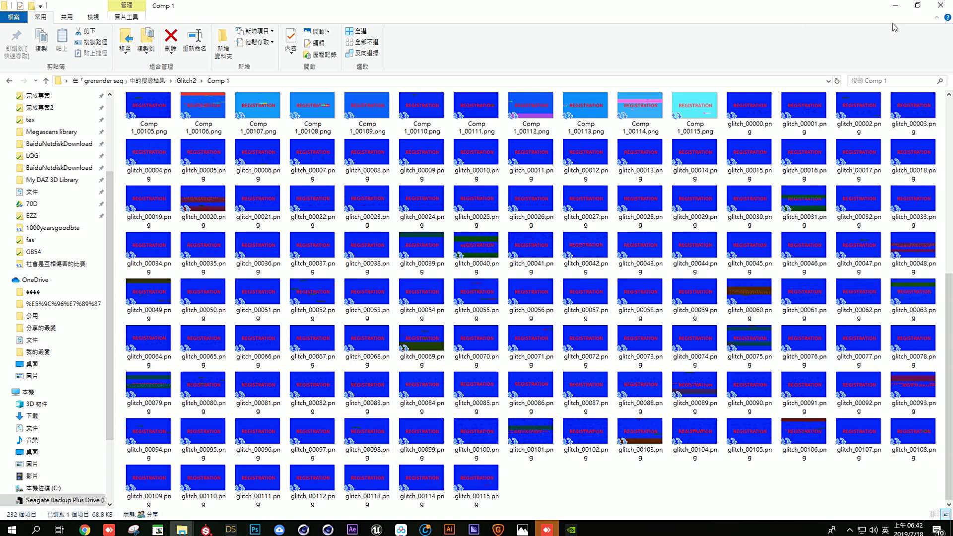
click(896, 5)
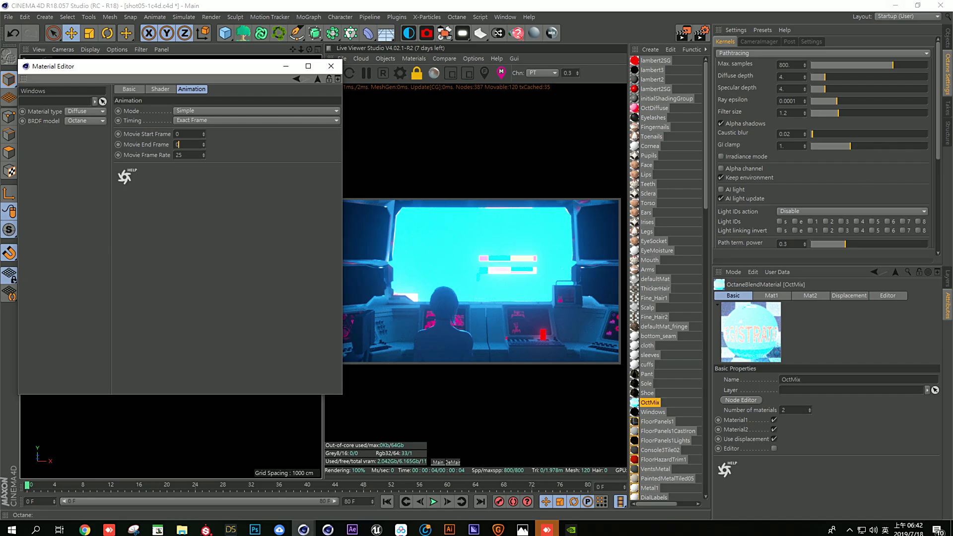
text(115)
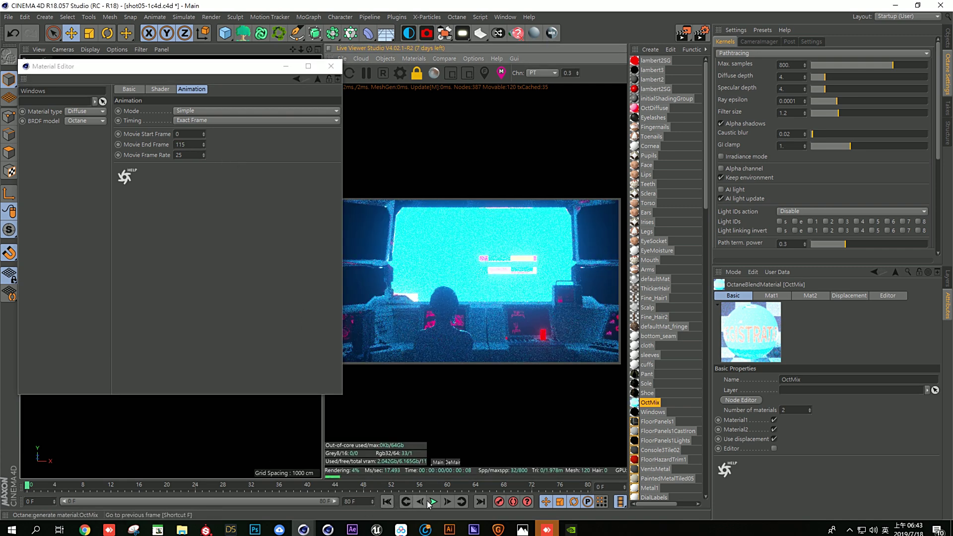
Advance the timeline one frame at a time from frame 0 to 6, watching the window texture
click(447, 502)
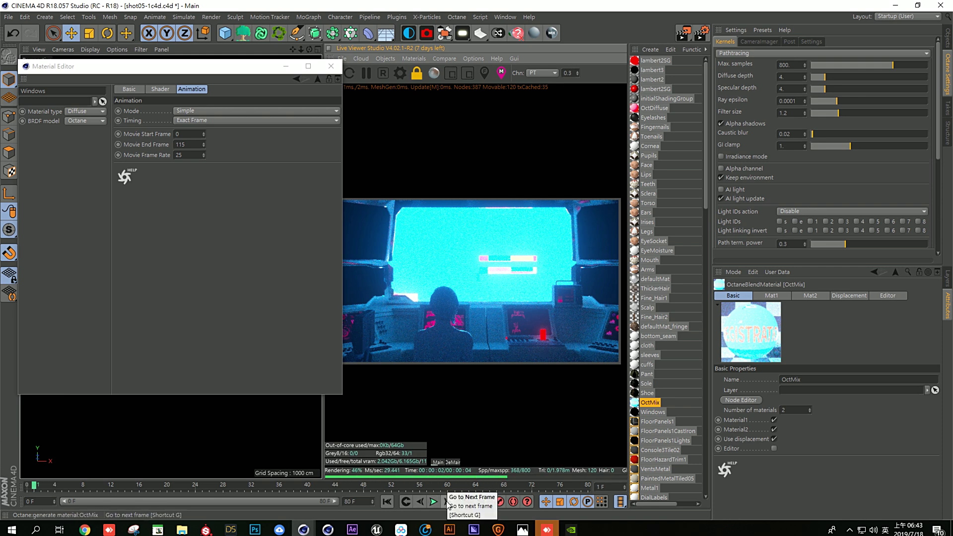
click(448, 502)
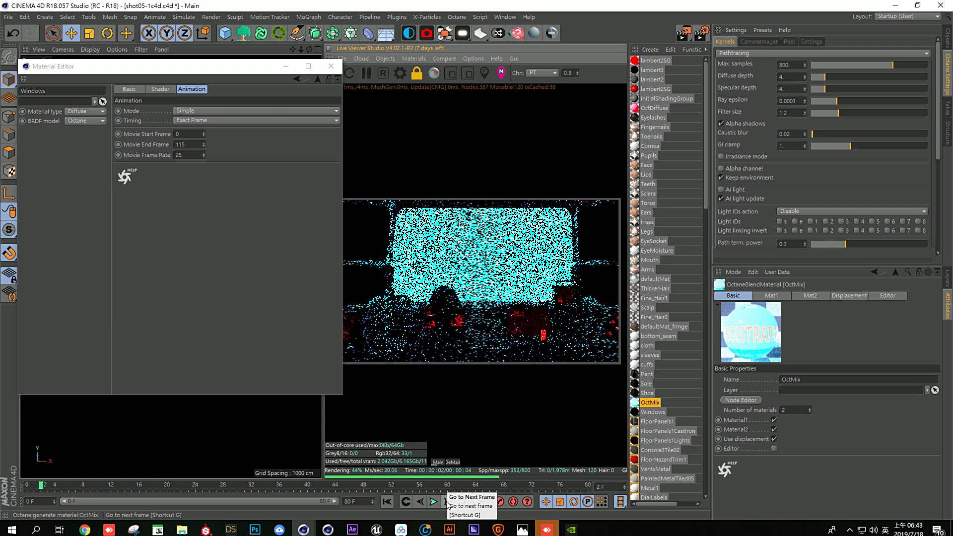
click(448, 502)
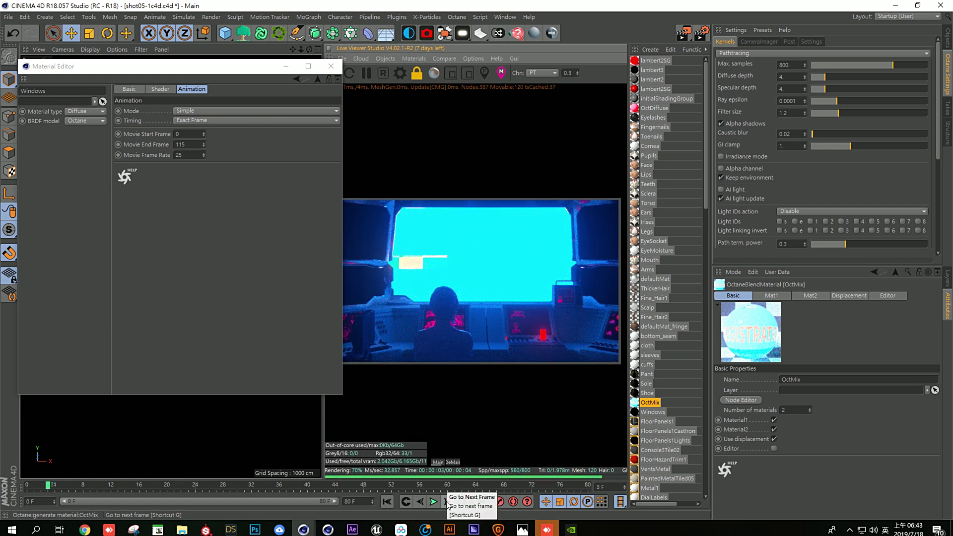
click(448, 502)
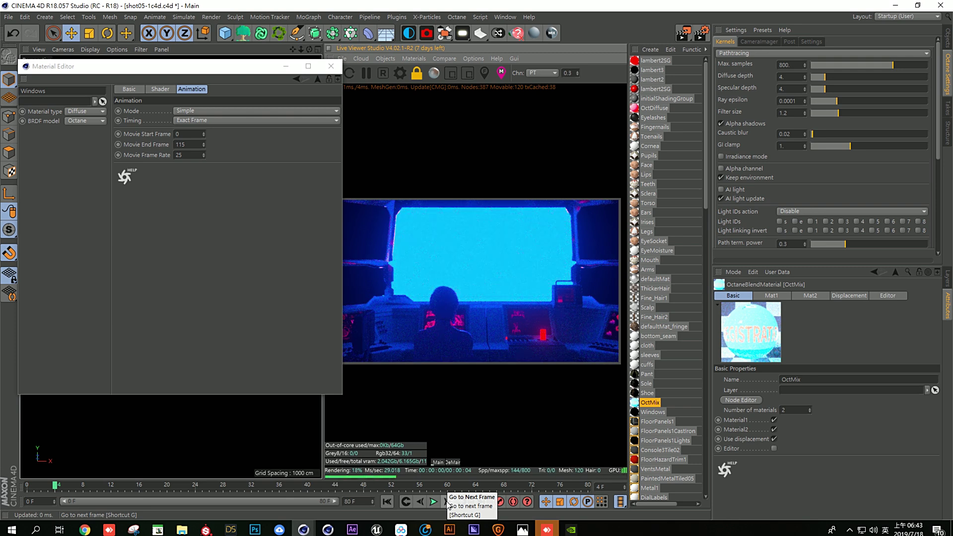
click(447, 503)
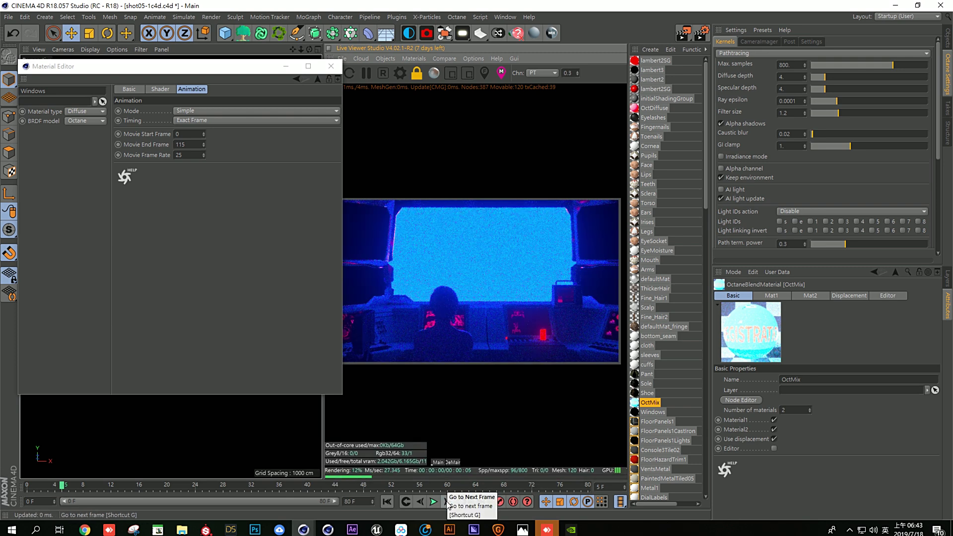
click(448, 503)
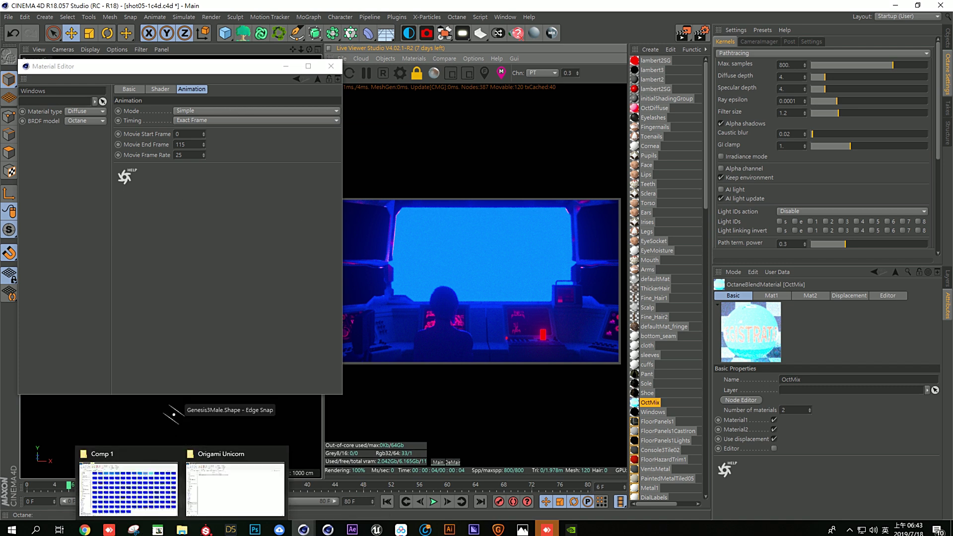
Set the ImageTexture Animation Mode to Loop and play the scene to frame 41
click(228, 110)
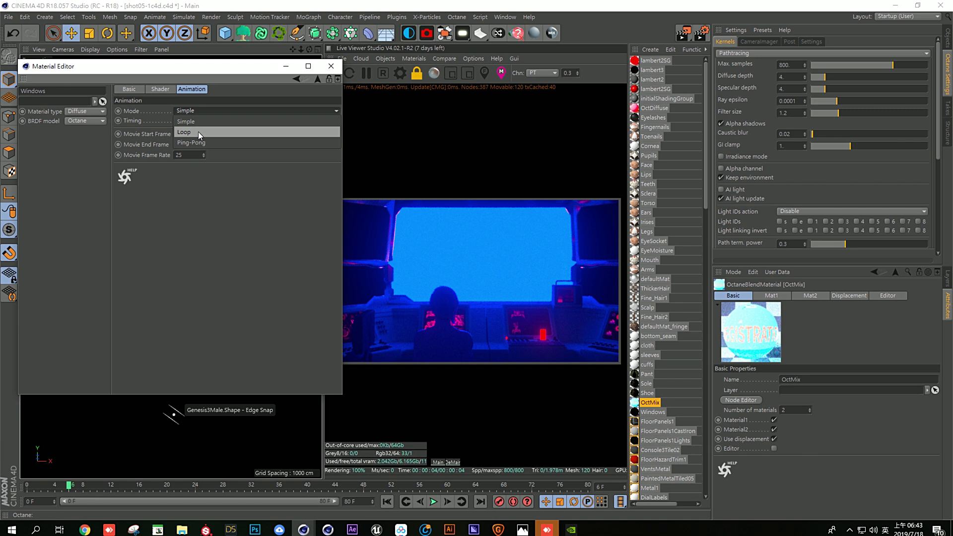
click(146, 111)
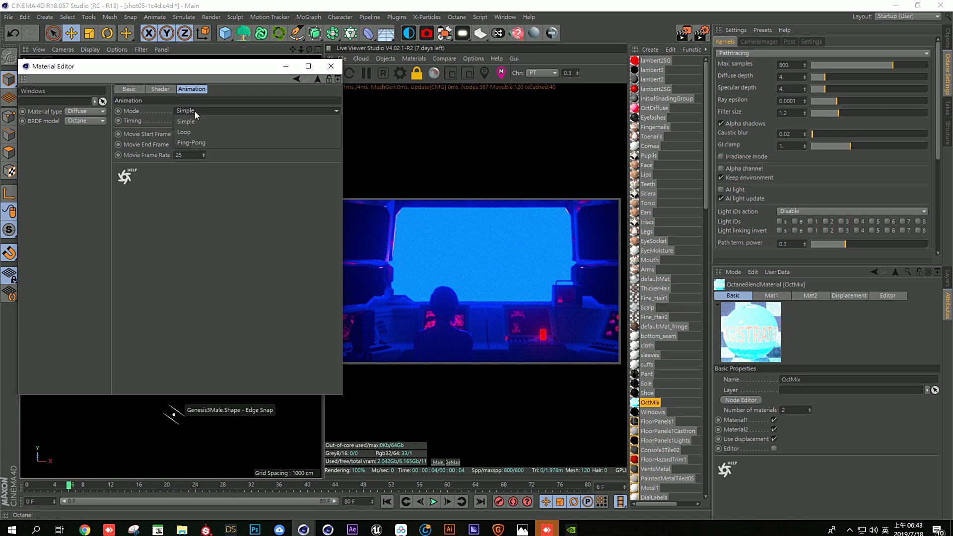
click(207, 131)
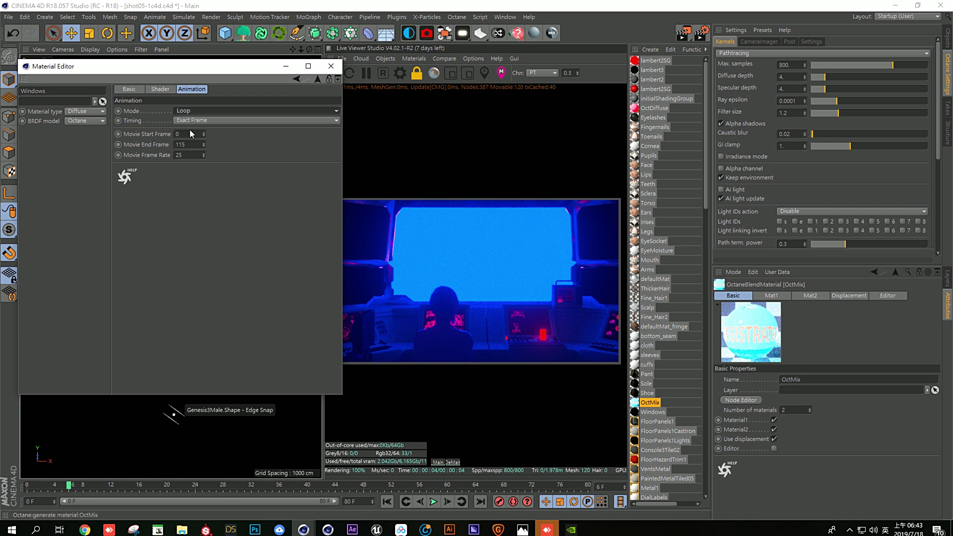
click(298, 486)
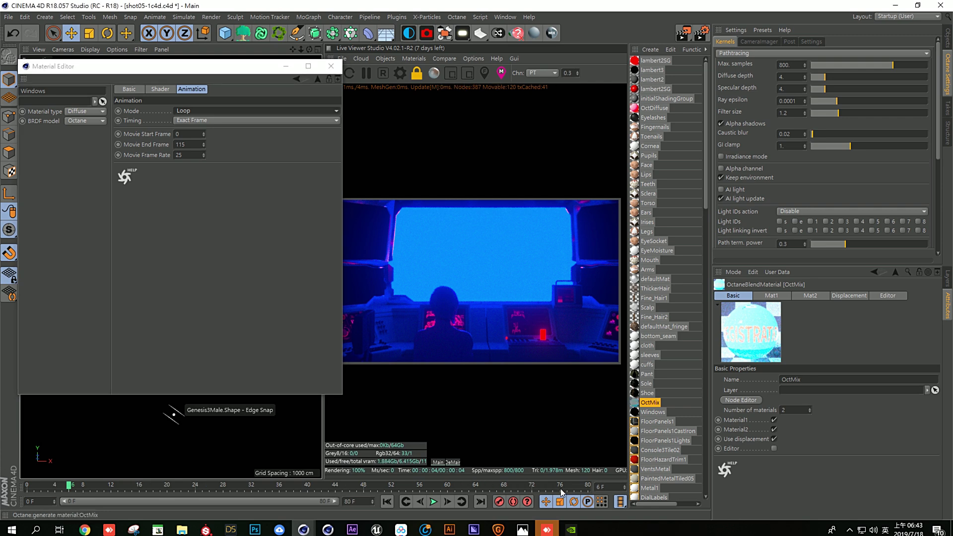
key(F8)
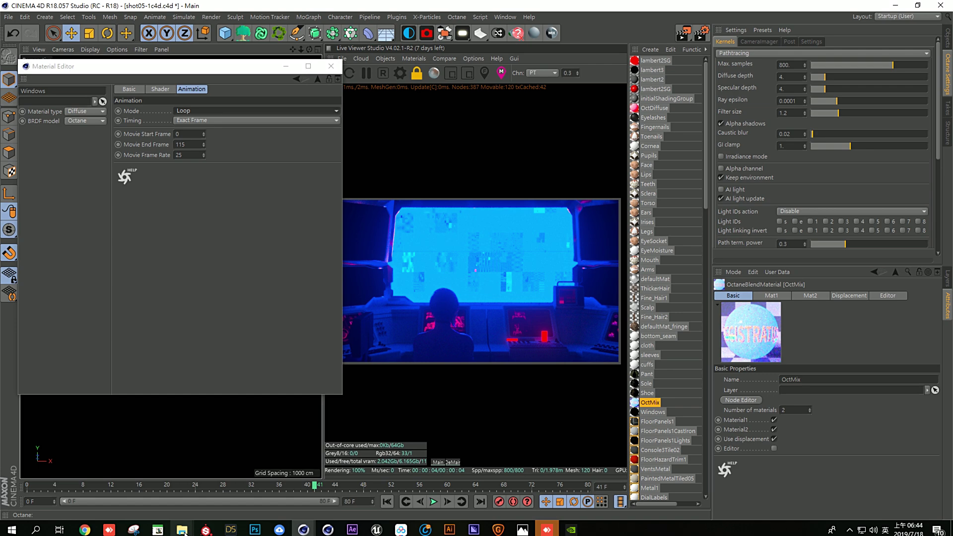
Marquee-select all 232 PNG images in the Comp 1 Explorer folder
mouse_move(182, 528)
click(144, 498)
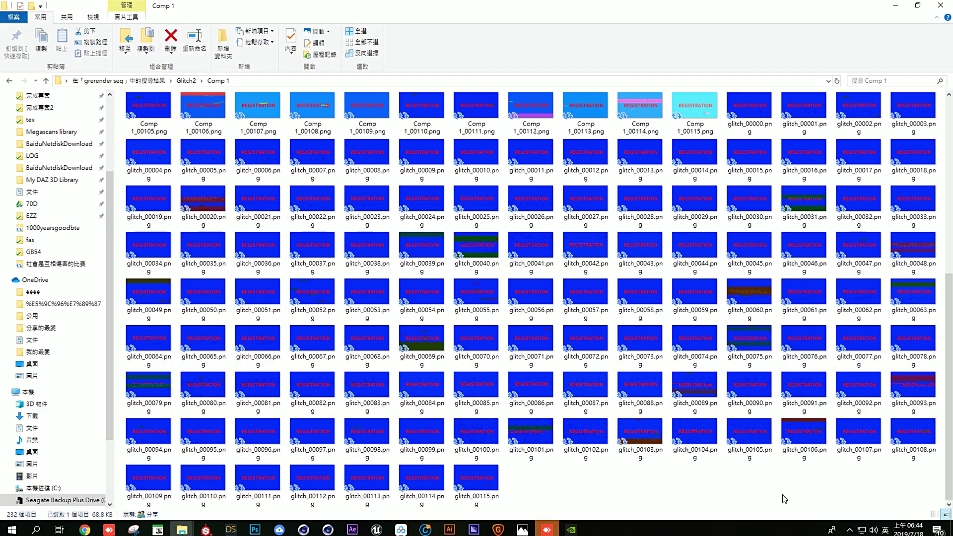
drag(895, 487, 156, 121)
click(156, 121)
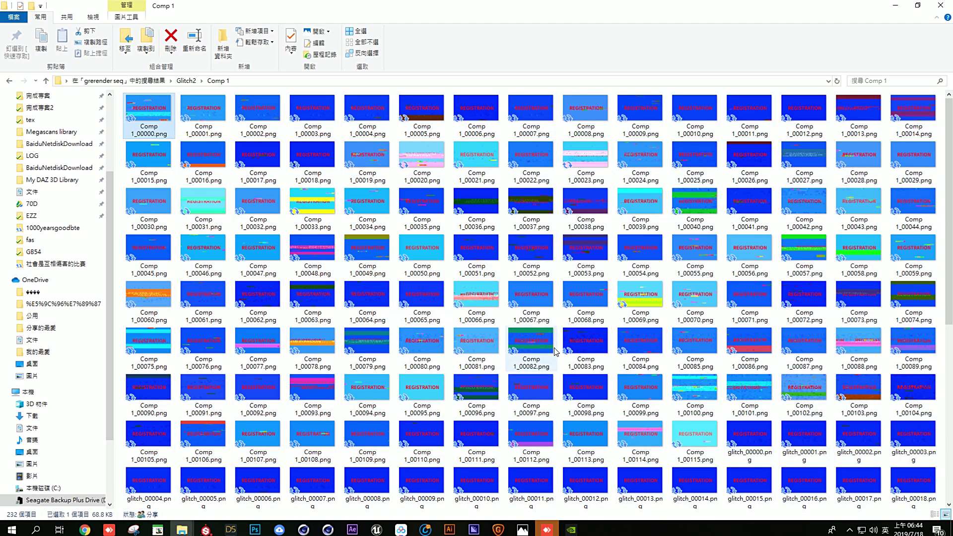
scroll(622, 410, down, 5)
scroll(622, 410, down, 2)
drag(900, 480, 157, 123)
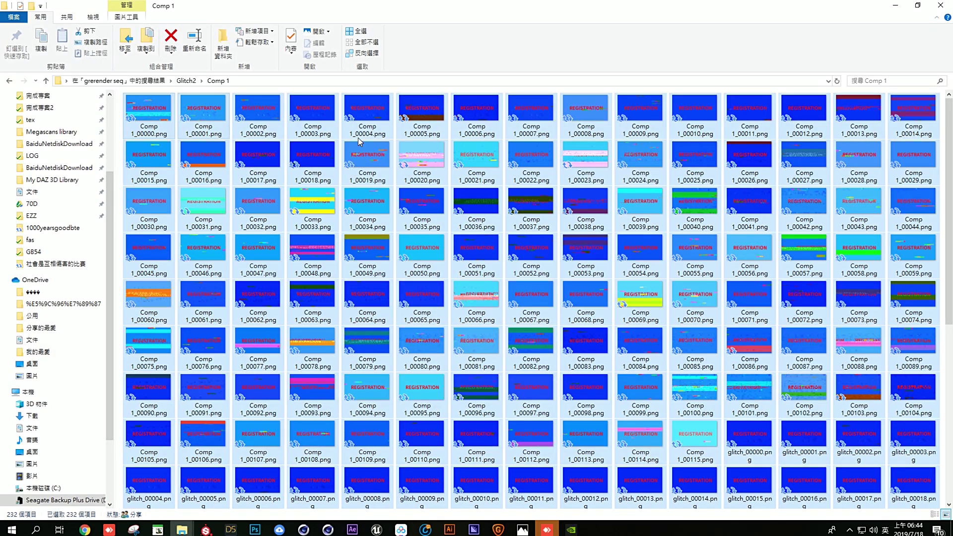
scroll(496, 198, down, 5)
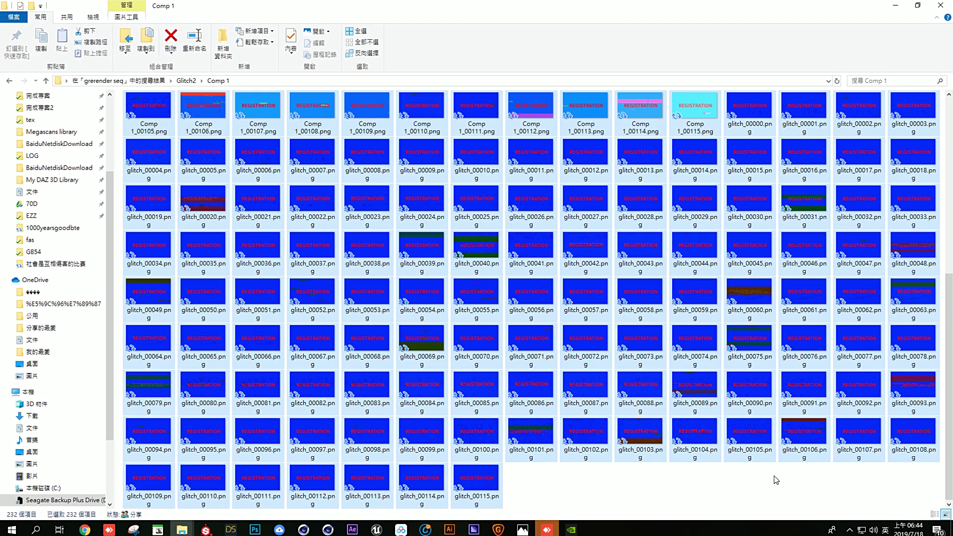
scroll(164, 202, up, 5)
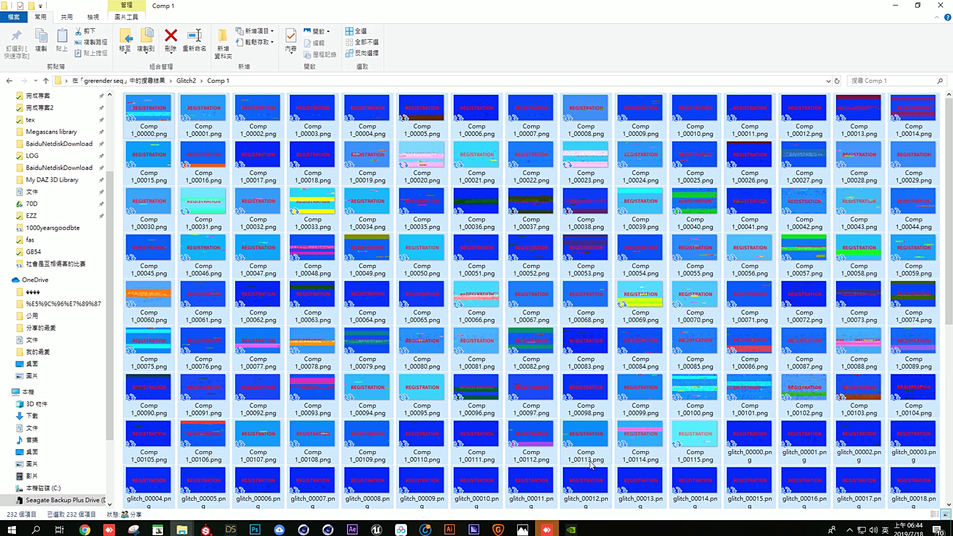
scroll(509, 452, down, 2)
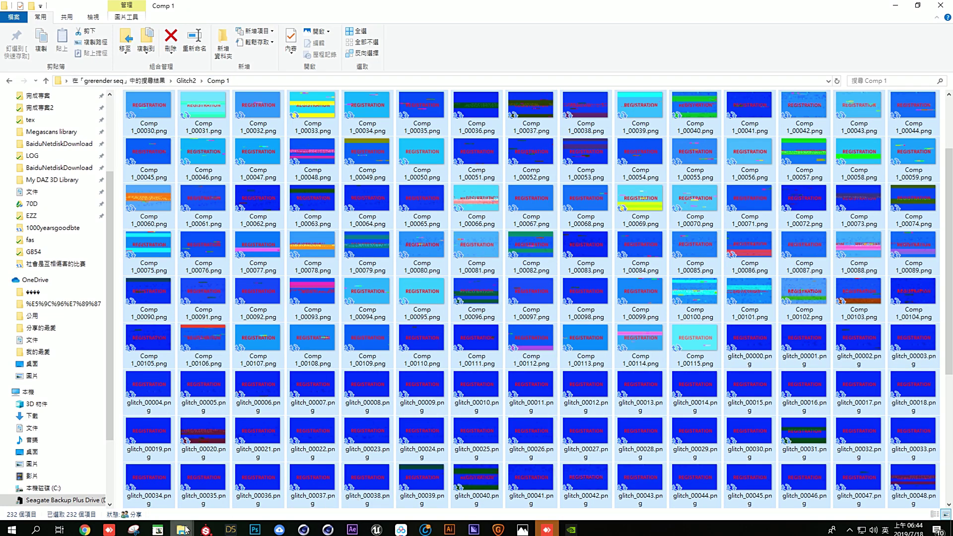
Set the project FPS to 24 in Project Settings
mouse_move(308, 533)
click(270, 482)
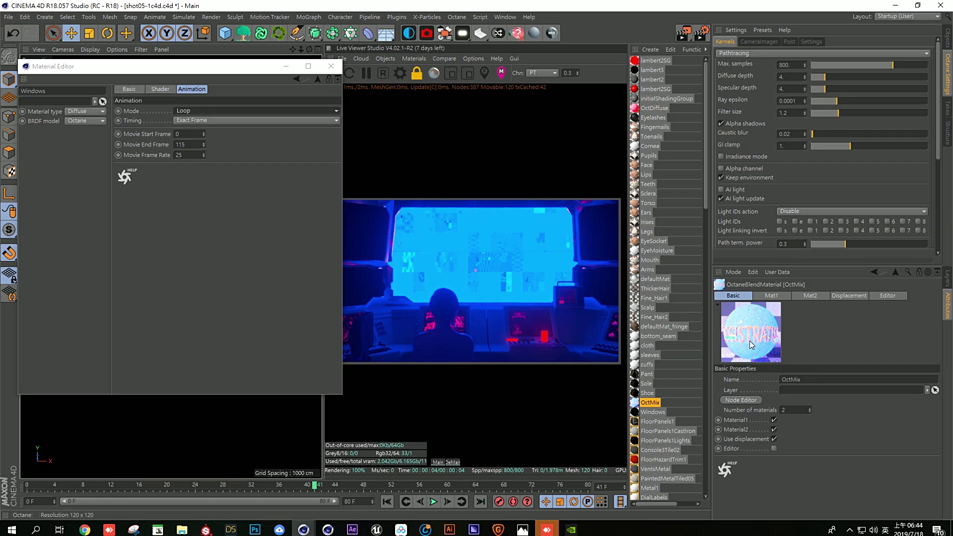
click(734, 273)
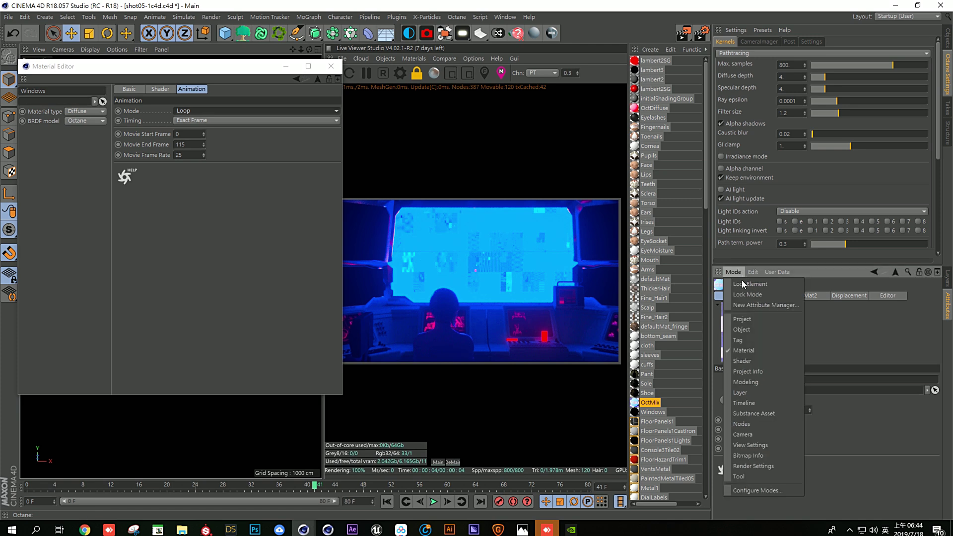
click(747, 319)
double_click(786, 350)
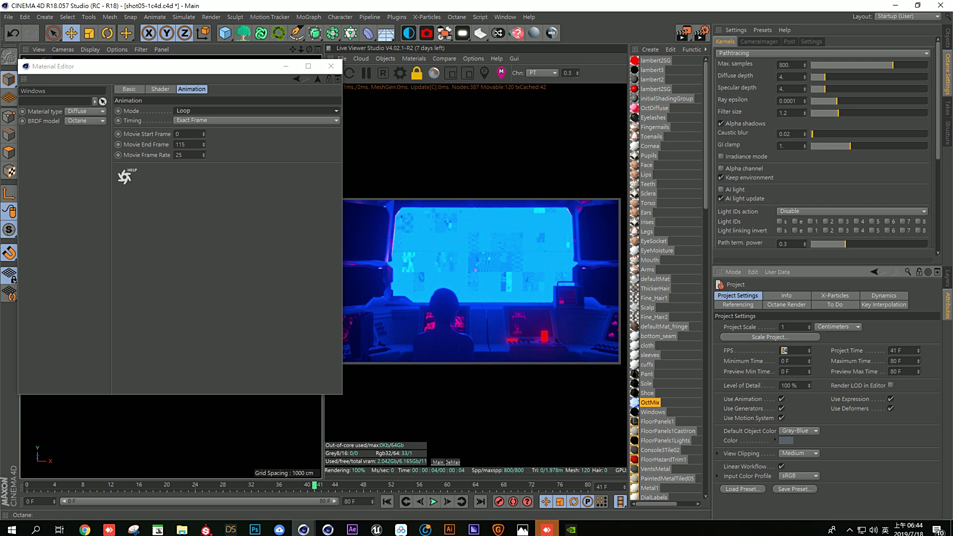
Confirm the Render Settings Frame Rate is 24, matching the project FPS
click(702, 35)
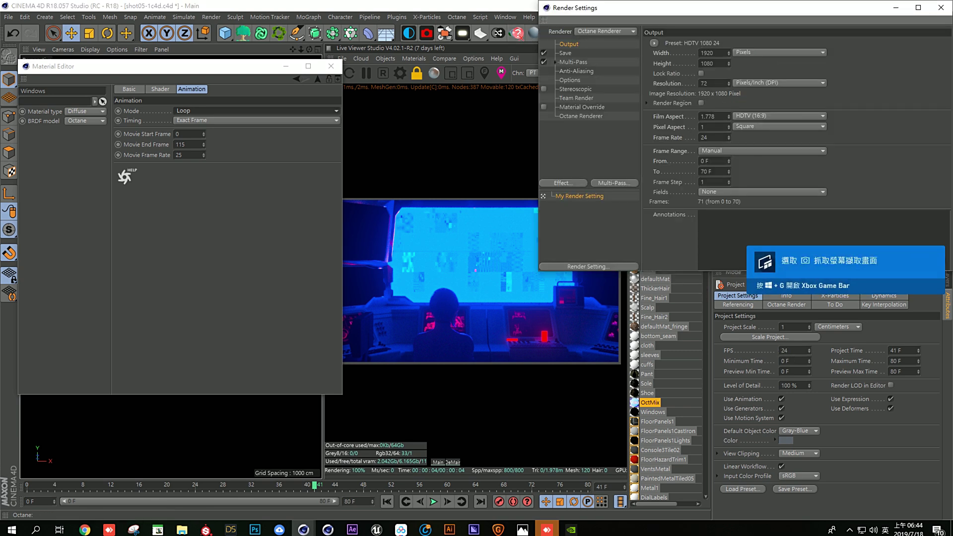
double_click(704, 138)
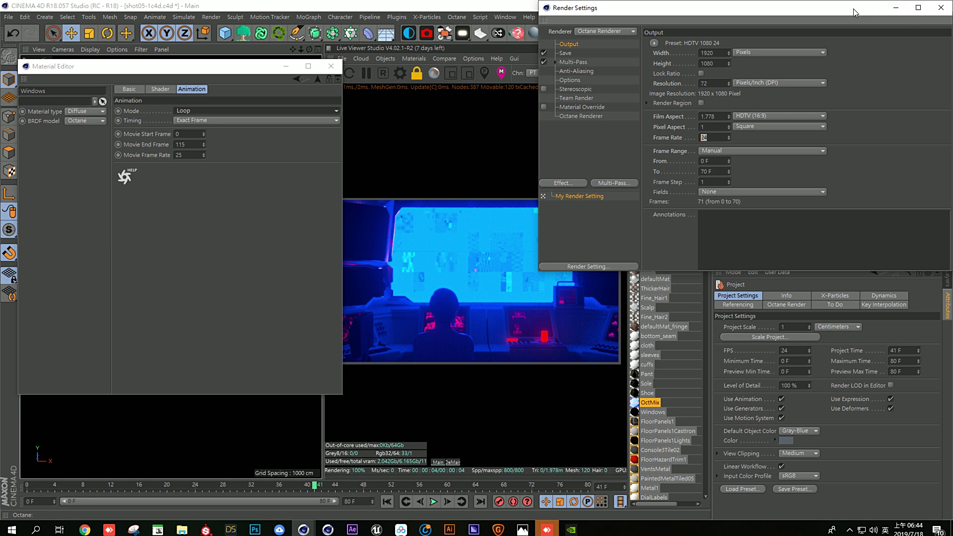
drag(852, 11, 734, 126)
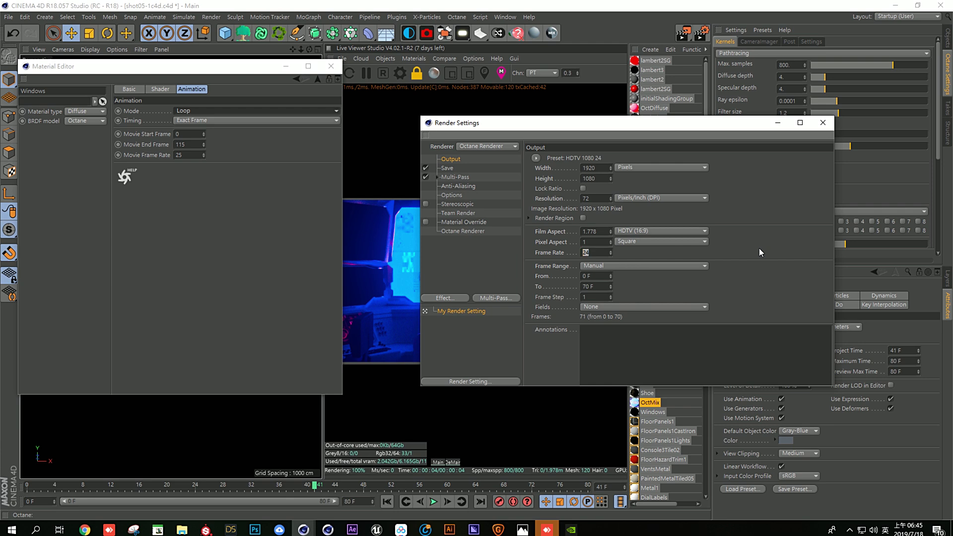
key(Return)
drag(613, 124, 395, 57)
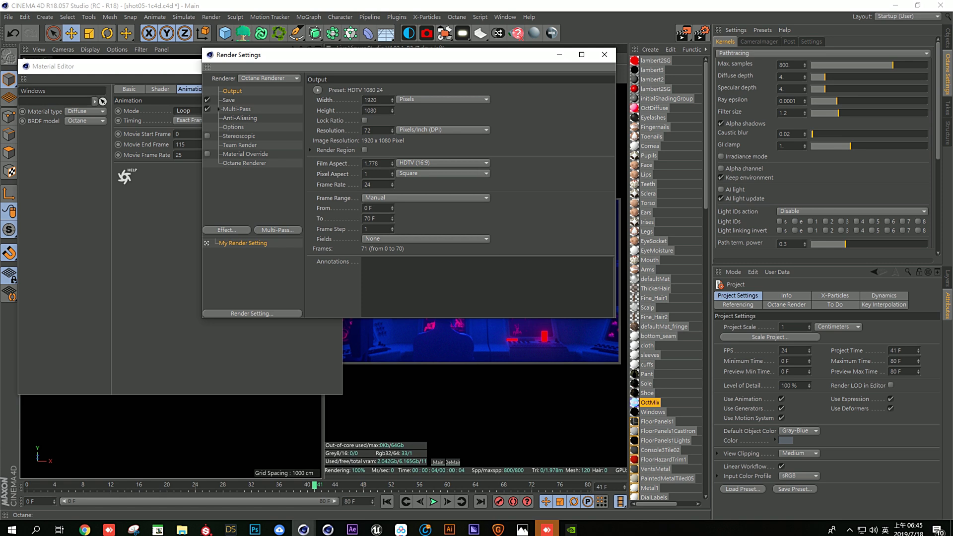
click(367, 184)
click(744, 346)
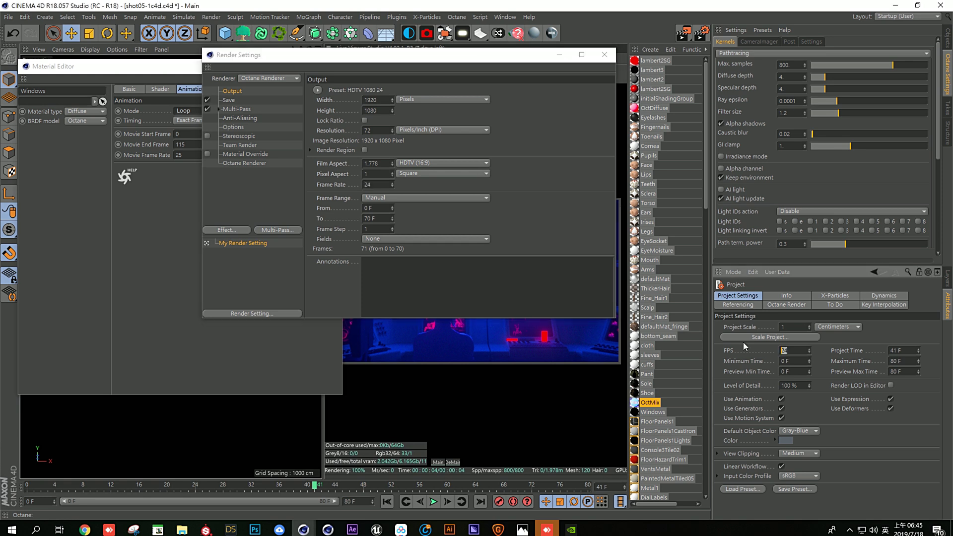
Set the Windows ImageTexture's movie frame rate to 24 fps
click(559, 56)
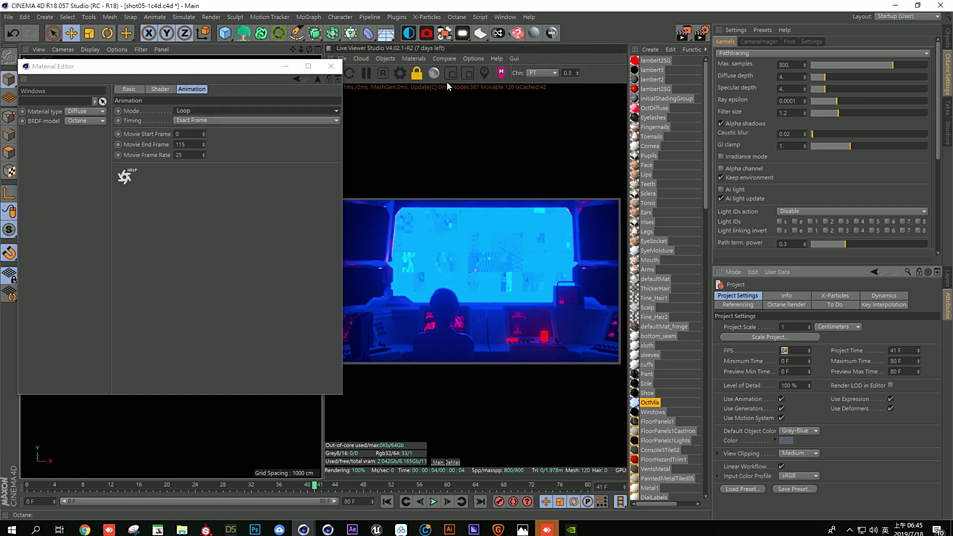
click(179, 155)
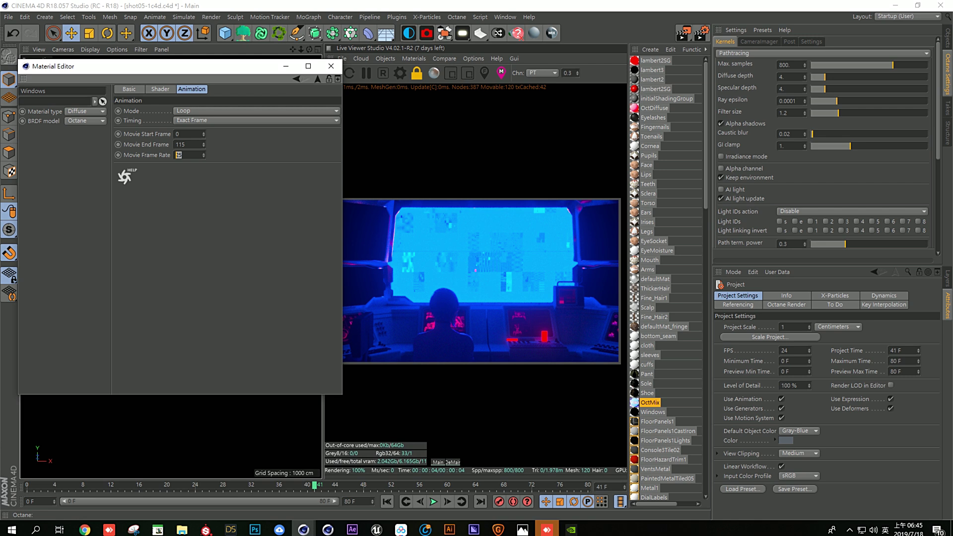
double_click(179, 155)
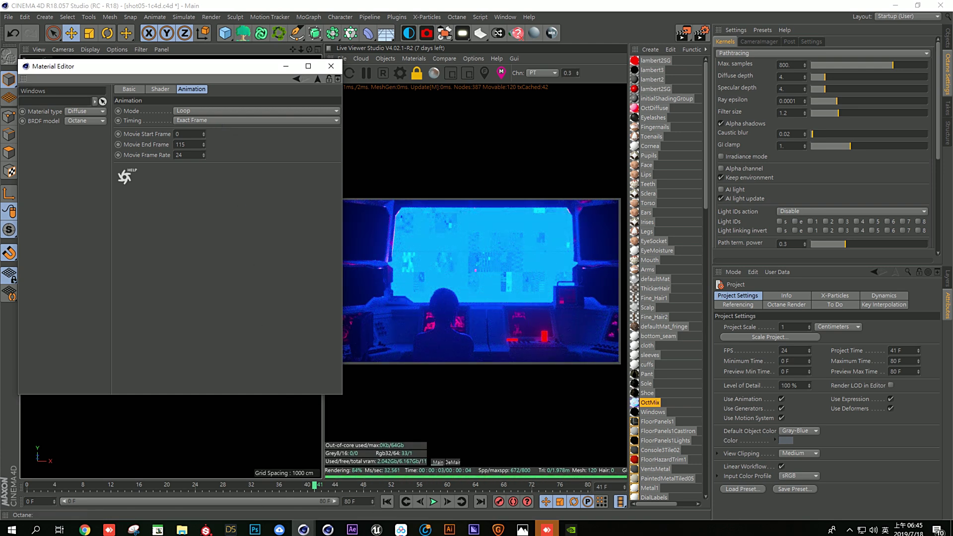
click(30, 500)
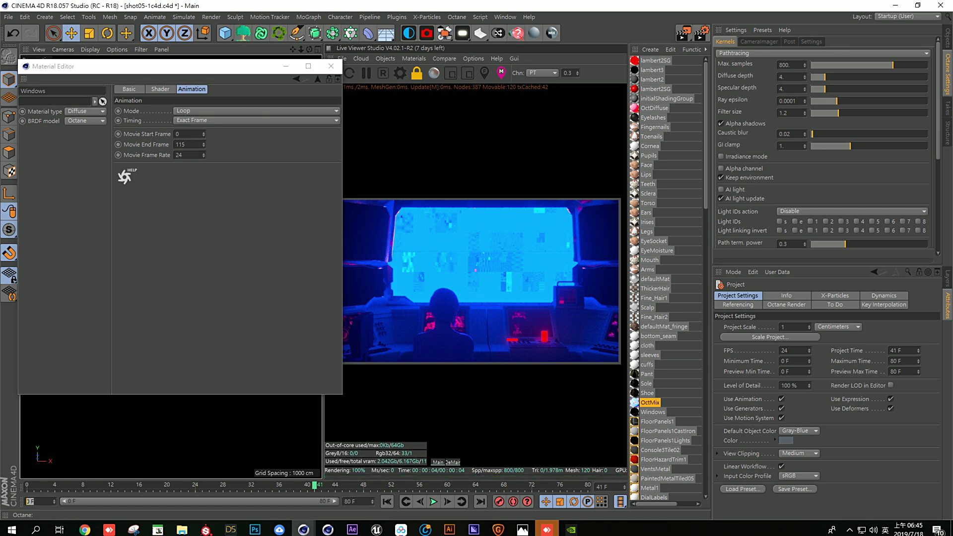
Set the project timeline's minimum frame to 25 F
click(29, 499)
text(25)
key(Return)
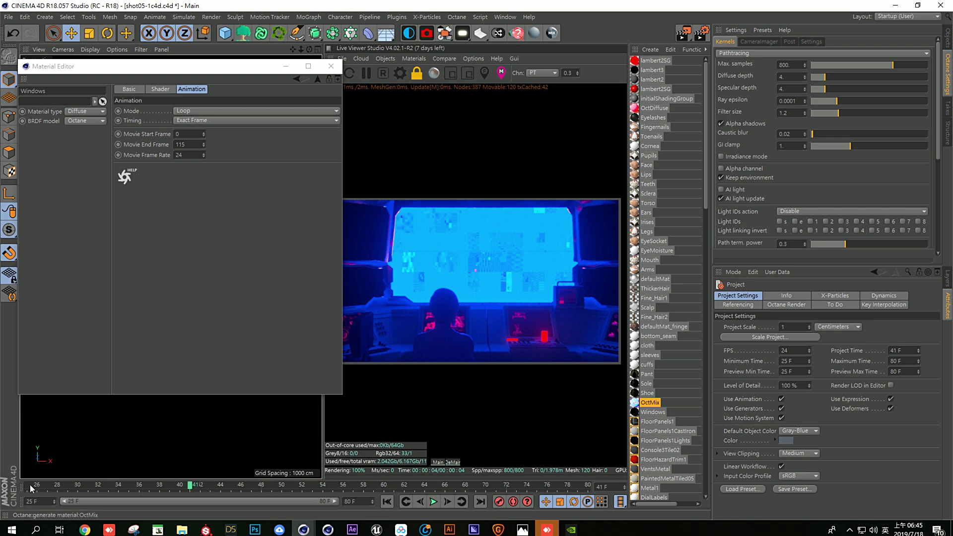
Jump the playhead to start frame 25 and review the texture's image file settings
click(388, 501)
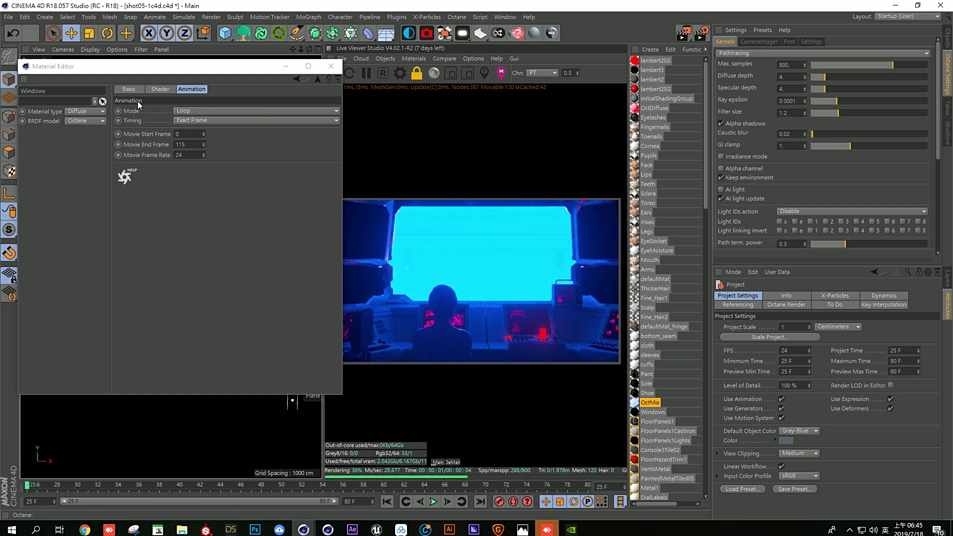
click(158, 90)
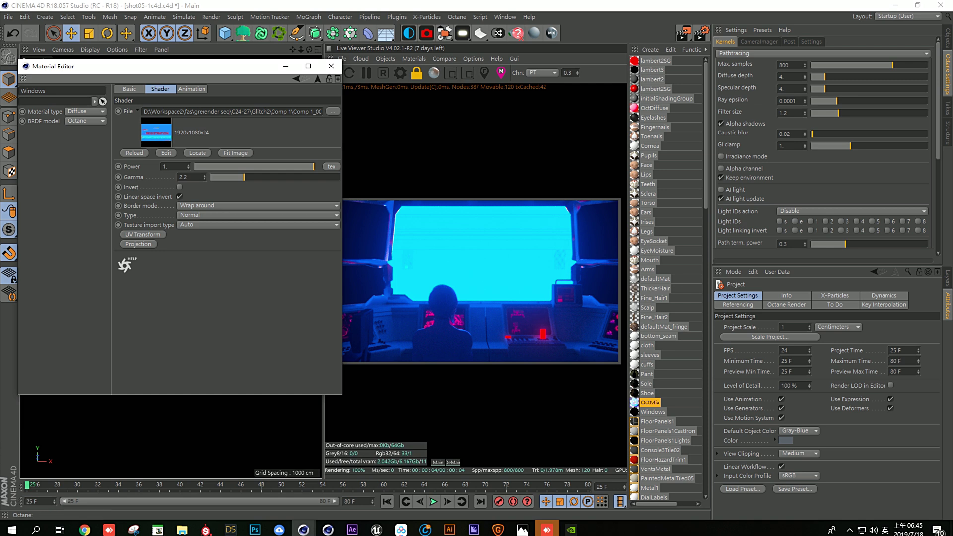
click(32, 501)
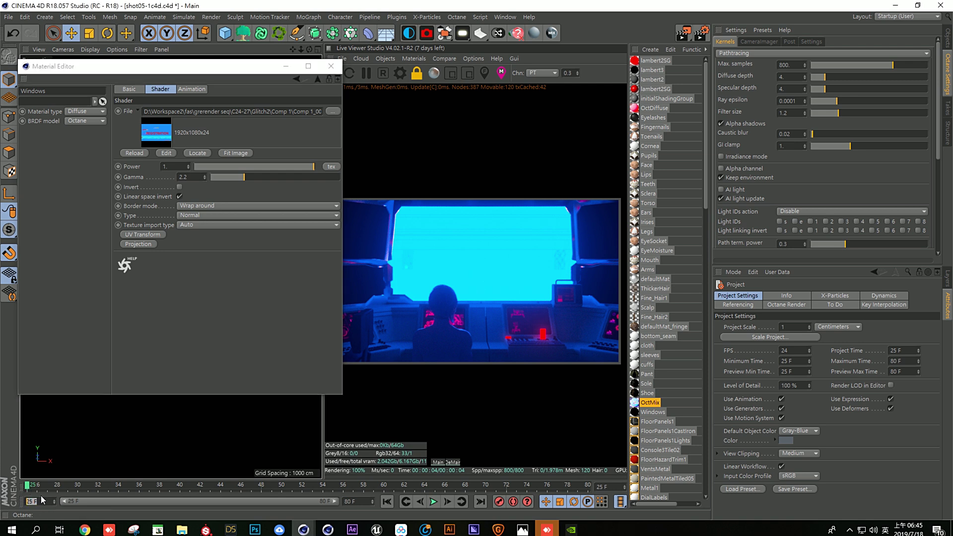
click(37, 502)
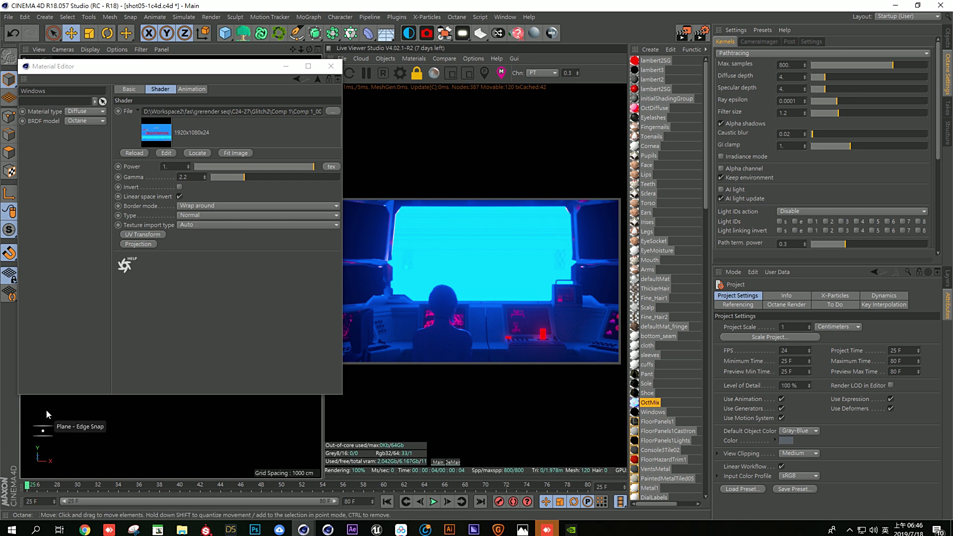
Return to the texture's Animation settings and look over the Timing choices without changing them
click(192, 89)
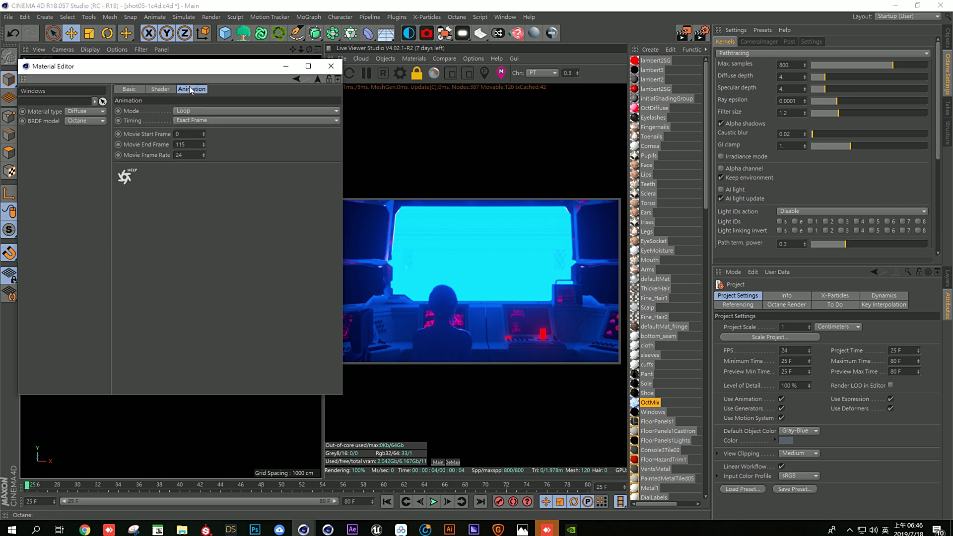
click(204, 121)
click(204, 122)
Set the texture Timing to Range from 25 F to 80 F, then step one frame forward and back to test
click(193, 121)
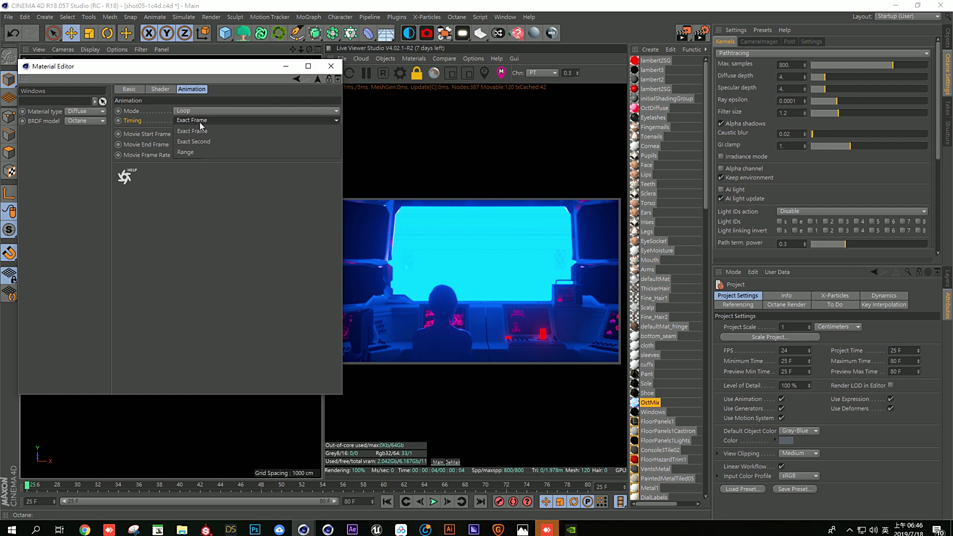
click(220, 148)
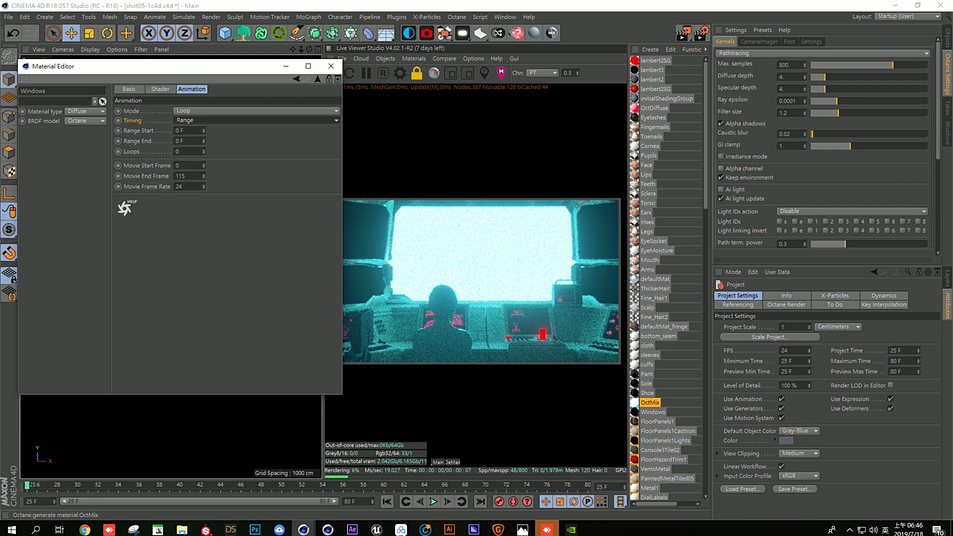
double_click(179, 130)
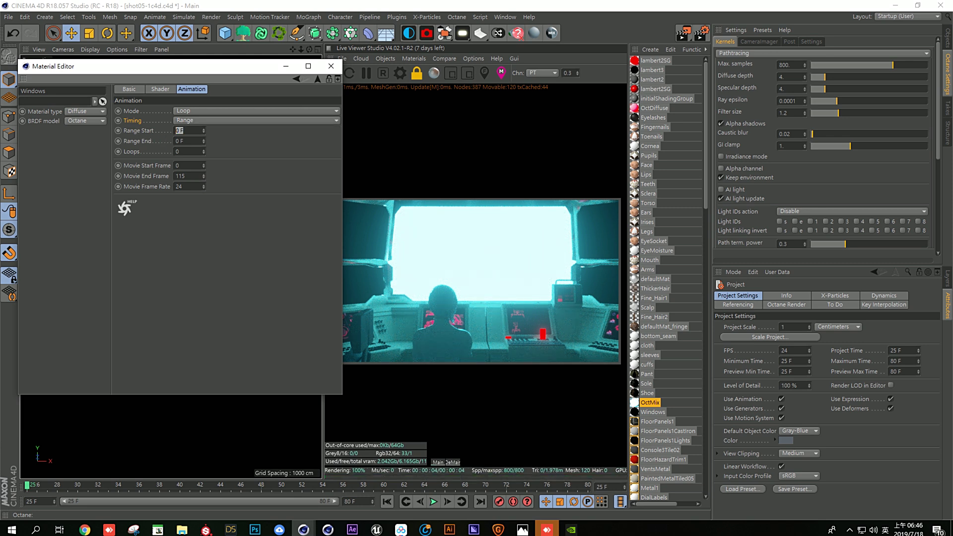
text(25)
key(Tab)
key(Return)
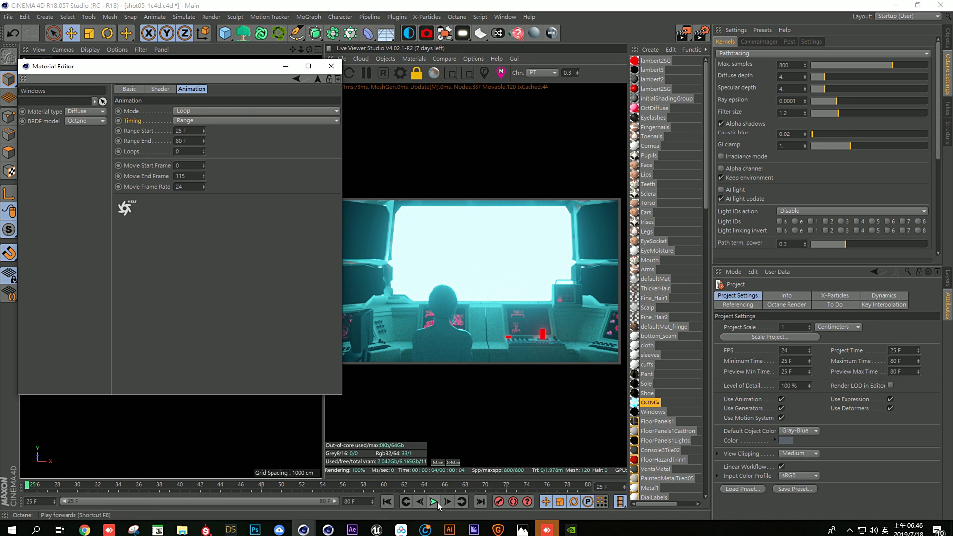
click(35, 488)
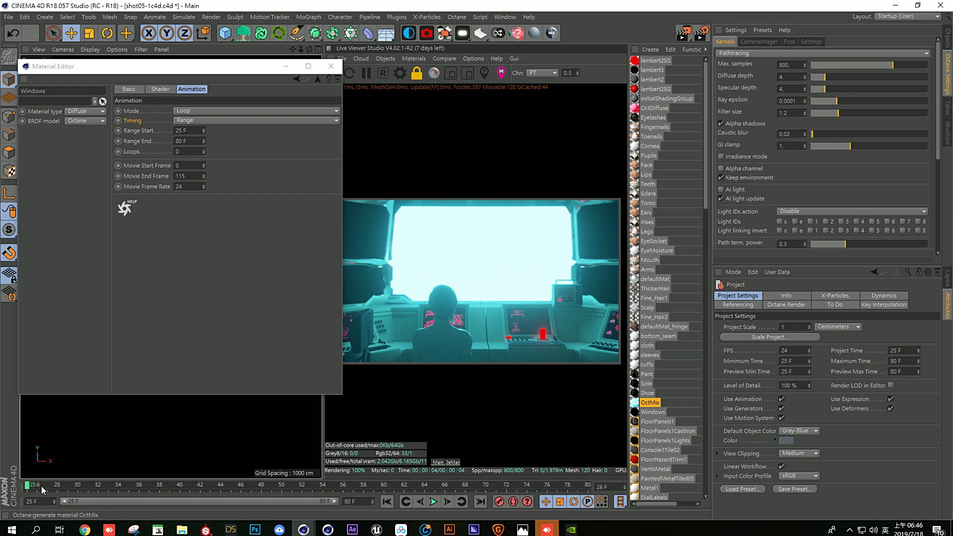
click(387, 502)
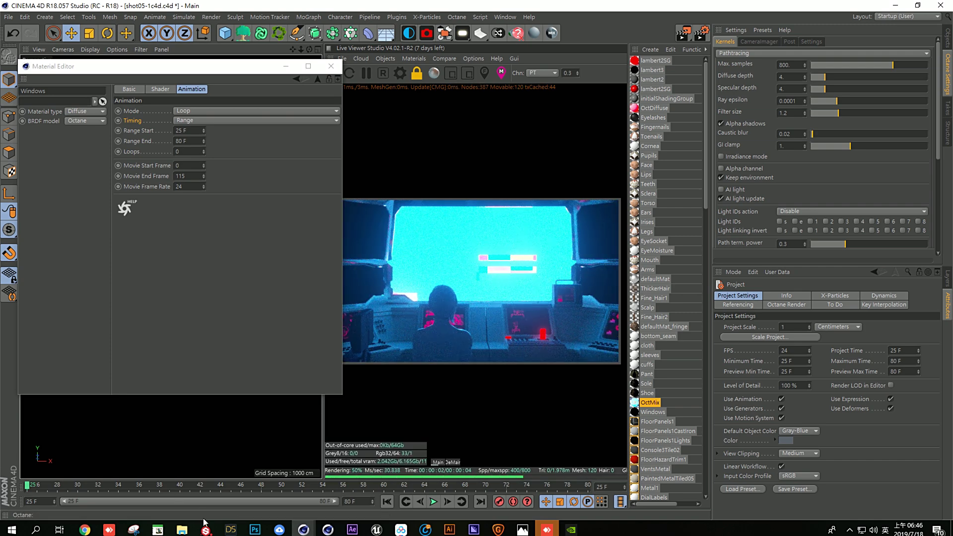
mouse_move(180, 530)
click(133, 491)
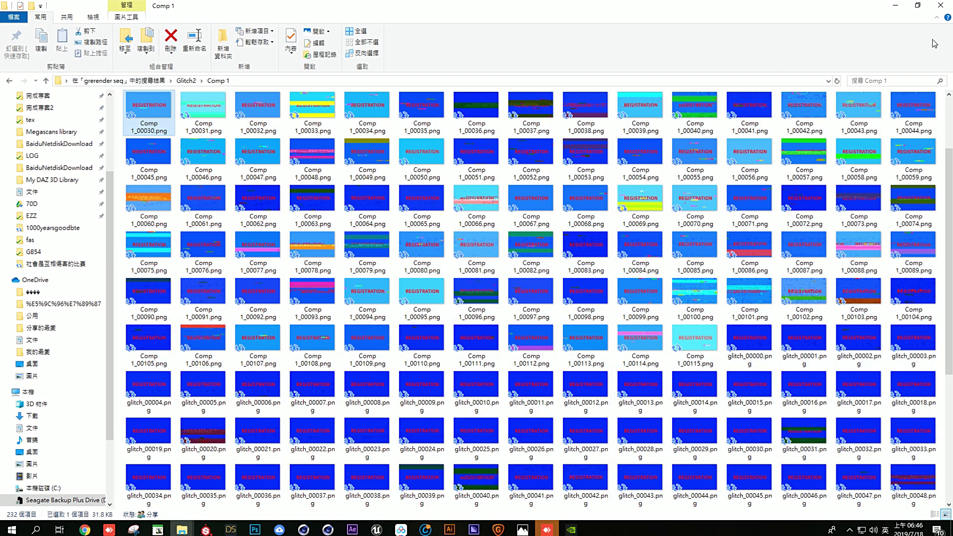
click(896, 5)
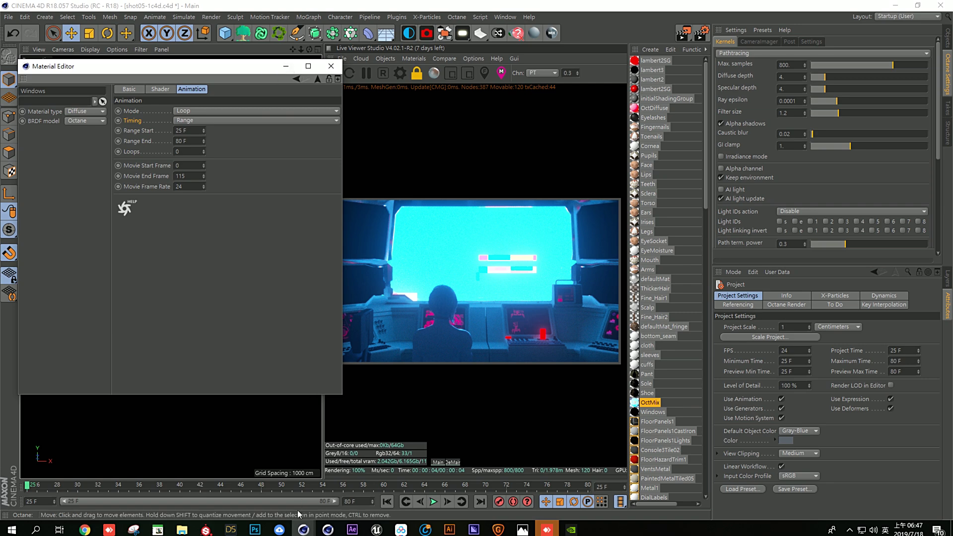
click(183, 530)
click(149, 485)
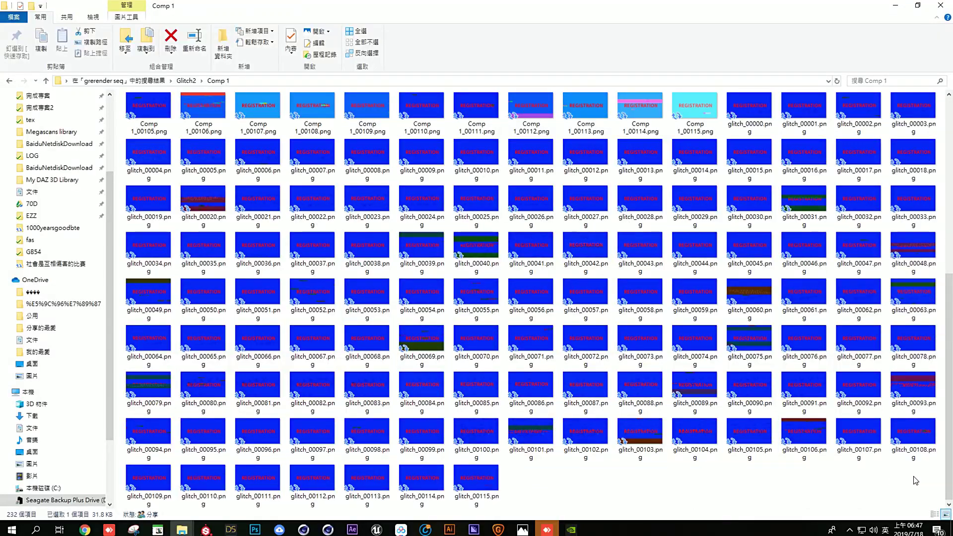
drag(914, 476, 143, 106)
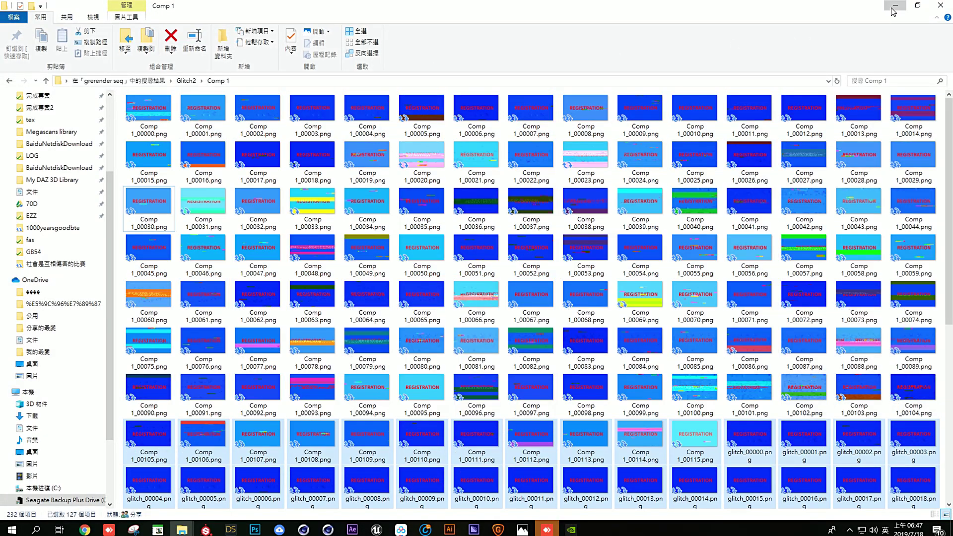
click(895, 6)
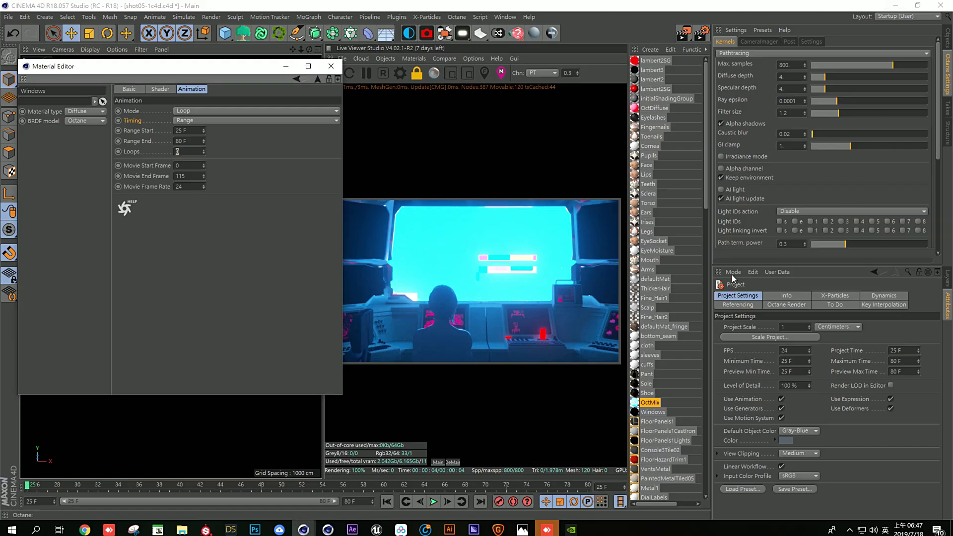
click(784, 351)
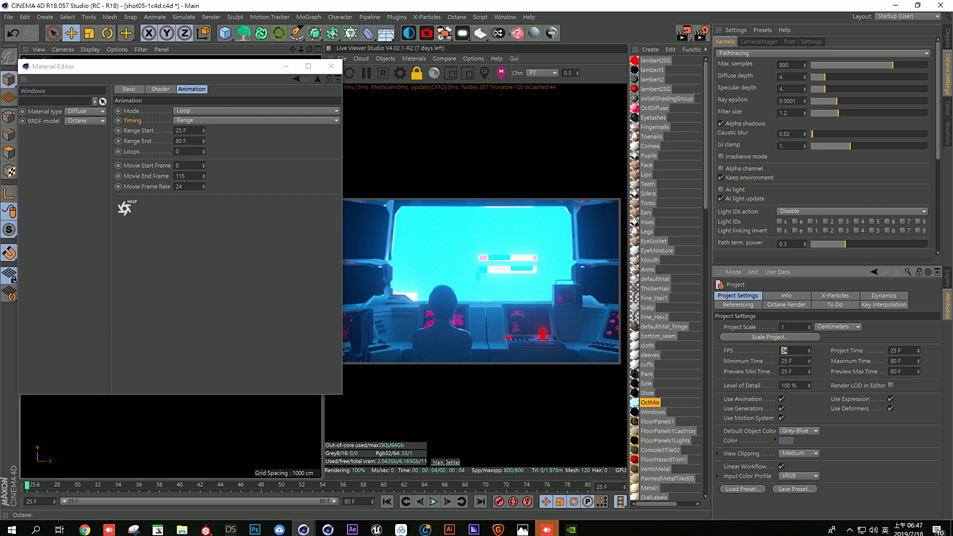
click(700, 34)
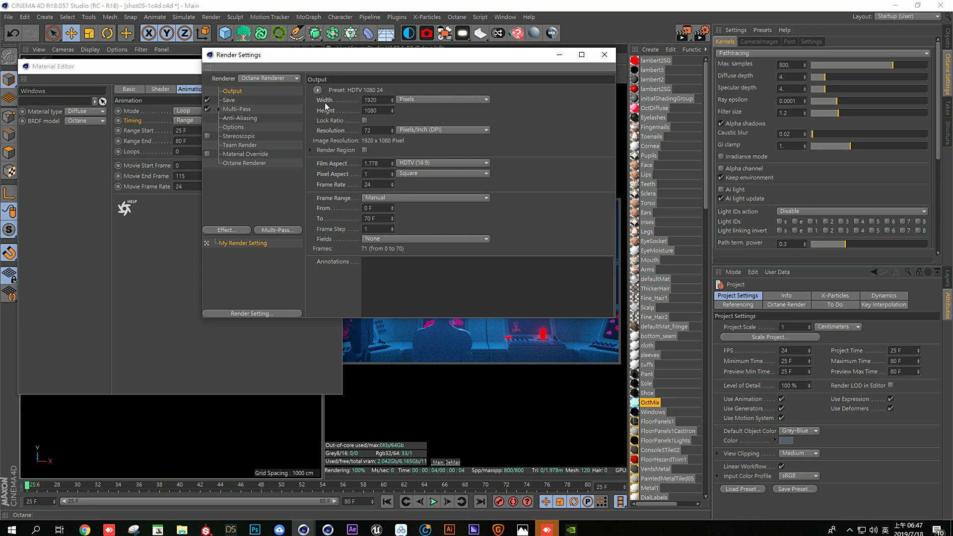
drag(348, 57, 419, 46)
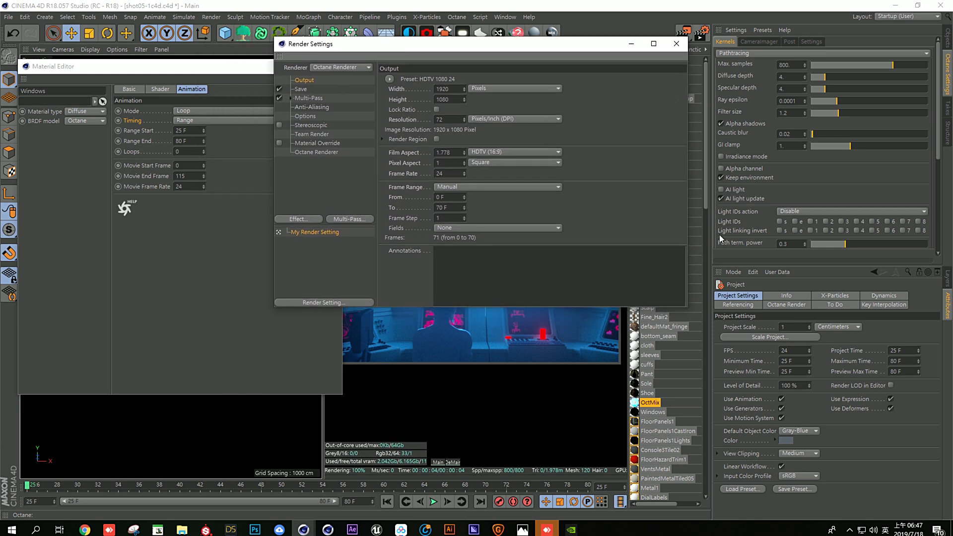
click(216, 225)
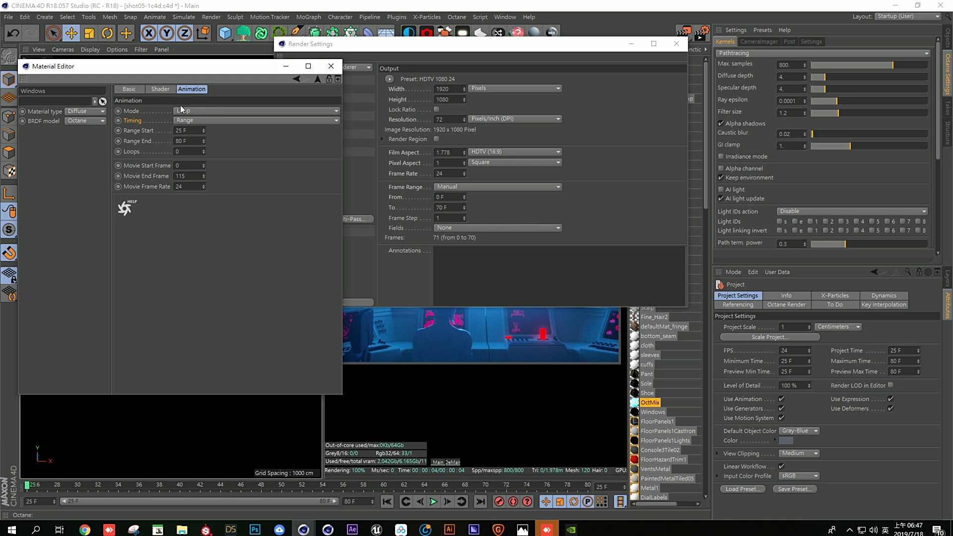
click(162, 90)
click(189, 90)
click(633, 43)
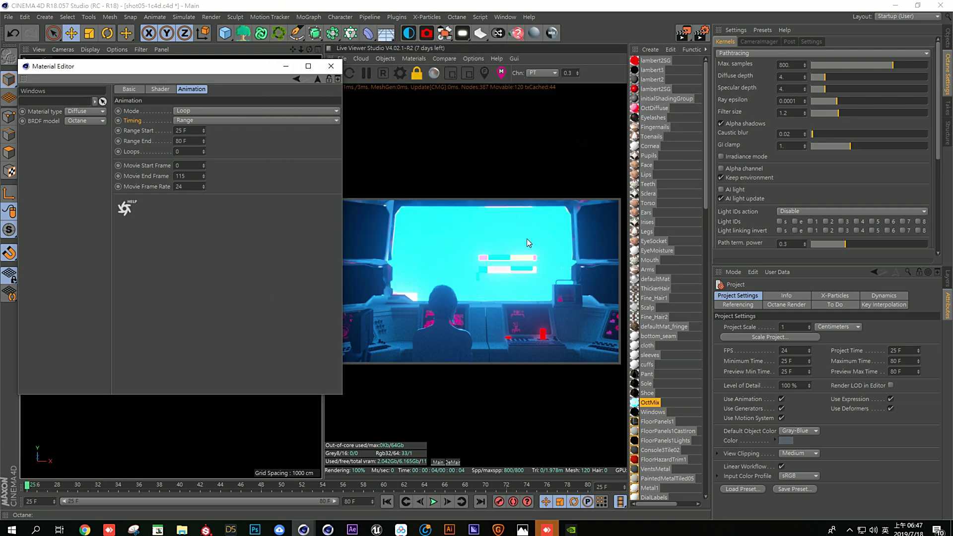